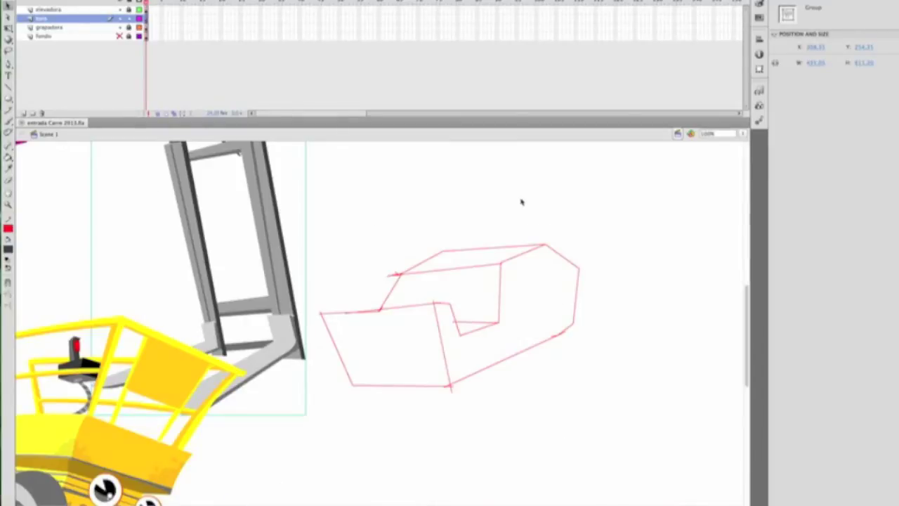
Step: Draw the notch, the upright seat-back lines and a long side line on the red sketch box
key("n")
mouse_move(450, 359)
left_mouse_down()
mouse_move(581, 296)
mouse_move(581, 310)
left_mouse_up()
mouse_move(340, 360)
left_mouse_down()
mouse_move(444, 356)
mouse_move(446, 370)
left_mouse_up()
mouse_move(469, 302)
left_mouse_down()
mouse_move(483, 288)
mouse_move(488, 218)
left_mouse_up()
mouse_move(439, 291)
left_mouse_down()
mouse_move(438, 218)
mouse_move(494, 223)
mouse_move(494, 288)
left_mouse_up()
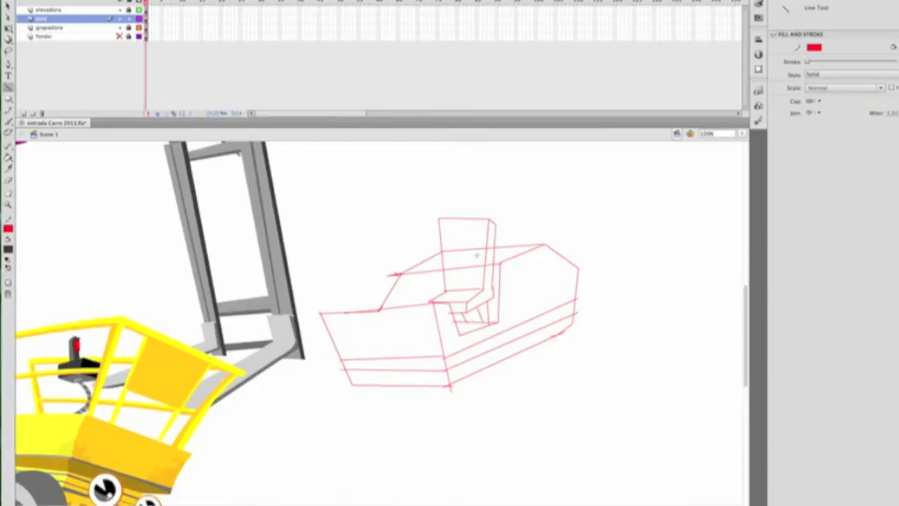
scroll(515, 326, "down", 1)
left_click_drag(446, 337, 583, 274)
Step: Draw unfilled ovals, with fill set to none, for the rear and front wheels
key("o")
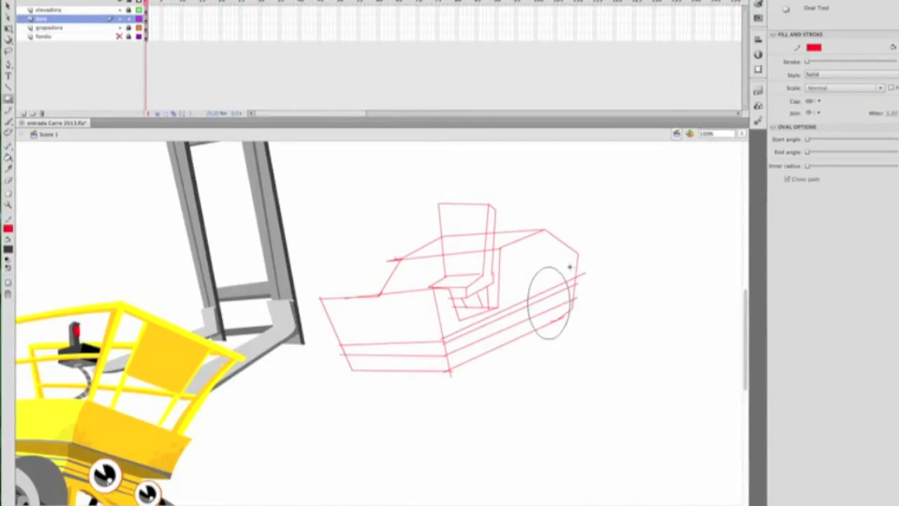
left_click_drag(527, 340, 570, 267)
left_click_drag(470, 347, 500, 314)
key("ctrl+z")
key("ctrl+z")
left_click(8, 249)
left_click(147, 257)
left_click_drag(526, 341, 571, 275)
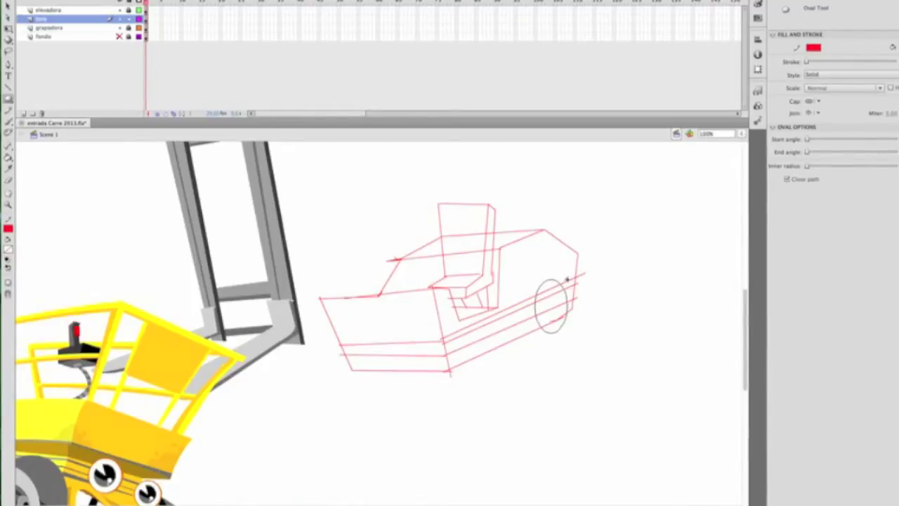
left_click_drag(456, 378, 490, 317)
Step: Delete the wheels' lower arcs and stray hood and seat-back lines, tidying the seat corner
key("v")
left_click(557, 297)
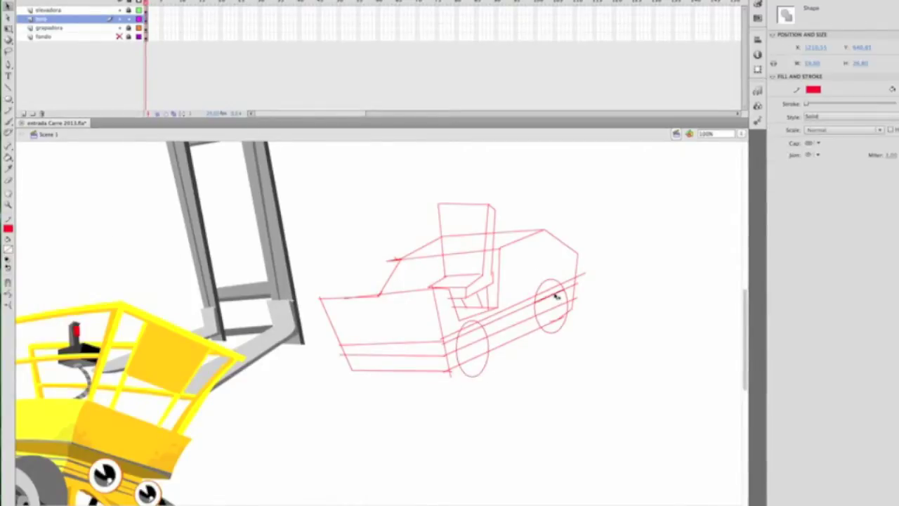
left_click(561, 332)
key("Delete")
left_click(582, 275)
key("Delete")
left_click(487, 359)
key("Delete")
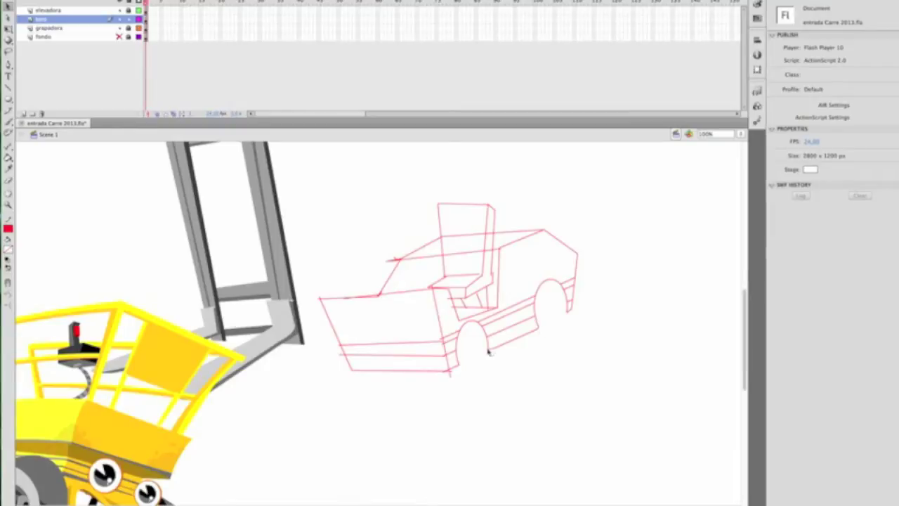
left_click(478, 239)
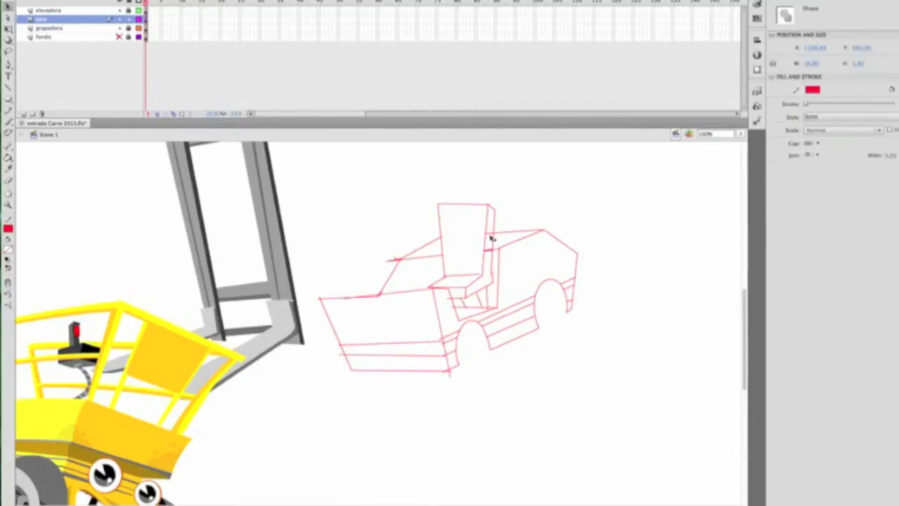
key("Delete")
left_click_drag(439, 204, 435, 207)
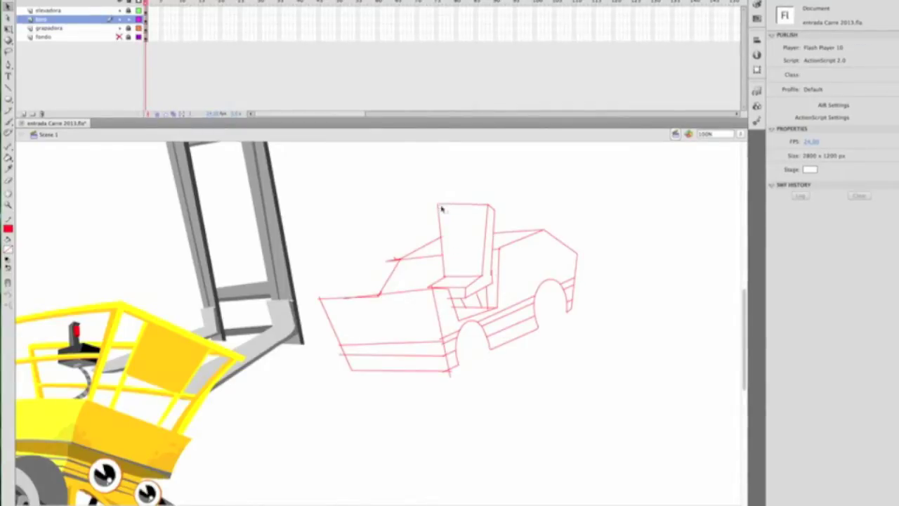
Step: Draw the hood front line and bend it into a curve arcing toward the roof
key("n")
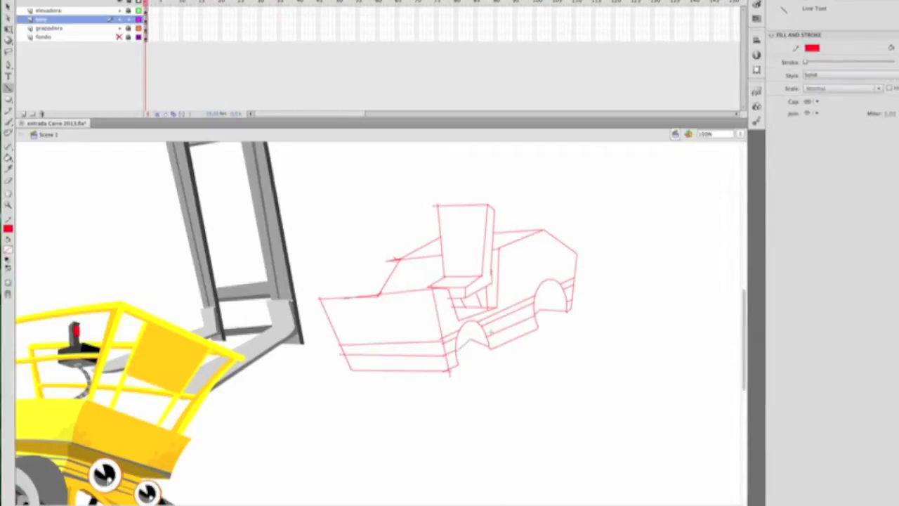
left_click_drag(501, 300, 557, 241)
key("v")
left_click_drag(523, 271, 527, 281)
left_click_drag(555, 240, 573, 249)
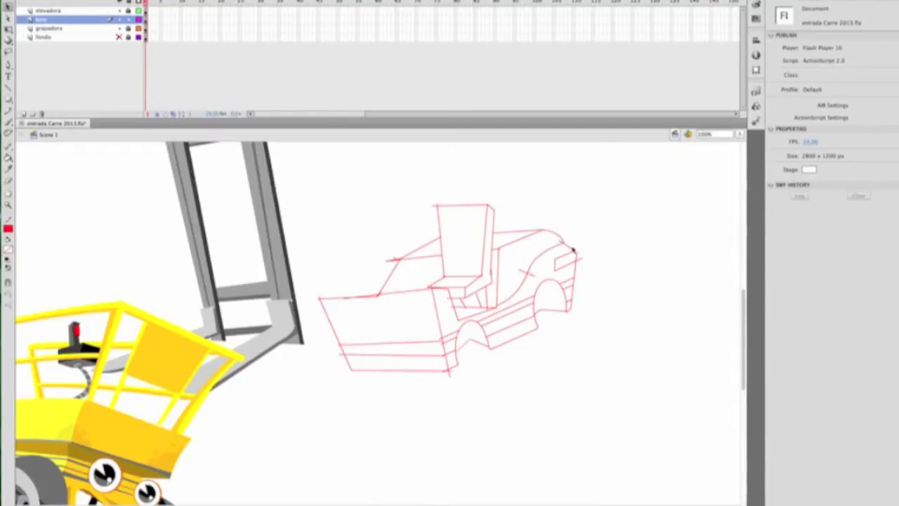
mouse_move(516, 267)
left_mouse_down()
mouse_move(581, 252)
mouse_move(563, 268)
left_mouse_up()
Step: Fill both wheel arches black and the front fender and side panel orange
left_click(7, 229)
left_click(14, 253)
key("k")
left_click(550, 298)
left_click(464, 333)
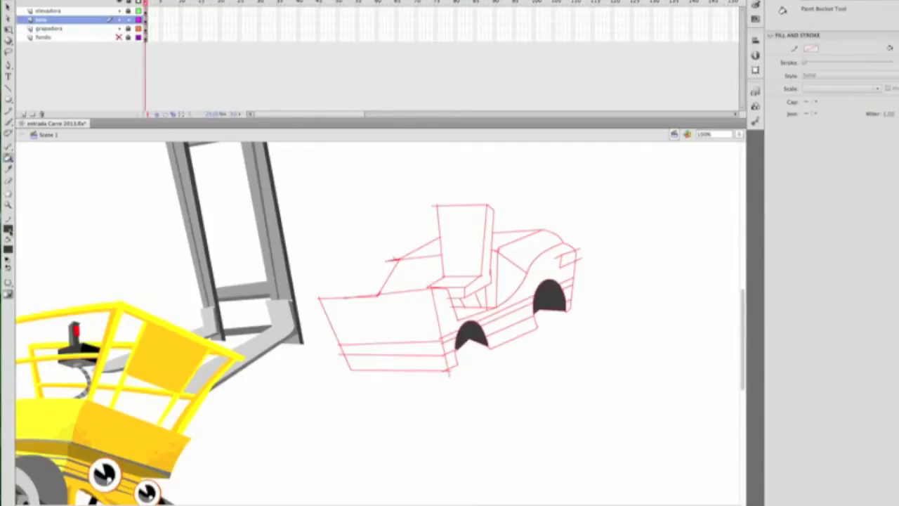
left_click(8, 228)
left_click(139, 309)
left_click(10, 283)
left_click(31, 306)
left_click(547, 270)
left_click(441, 311)
Step: Fill the front panel red, then recolour it dark red
left_click(7, 250)
left_click(67, 312)
left_click(368, 313)
left_click(7, 250)
left_click(48, 308)
left_click(382, 303)
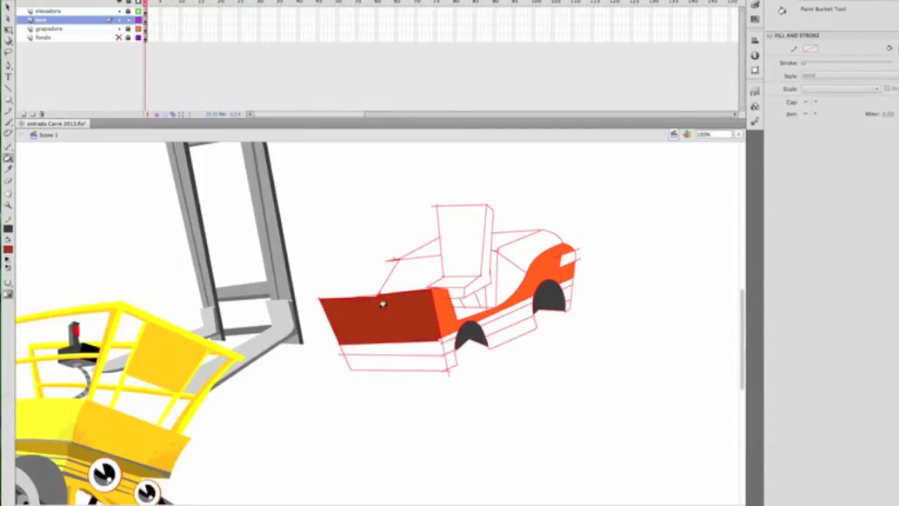
Step: Fill the lower strips and band in light, medium and dark grey
left_click(8, 250)
left_click(30, 310)
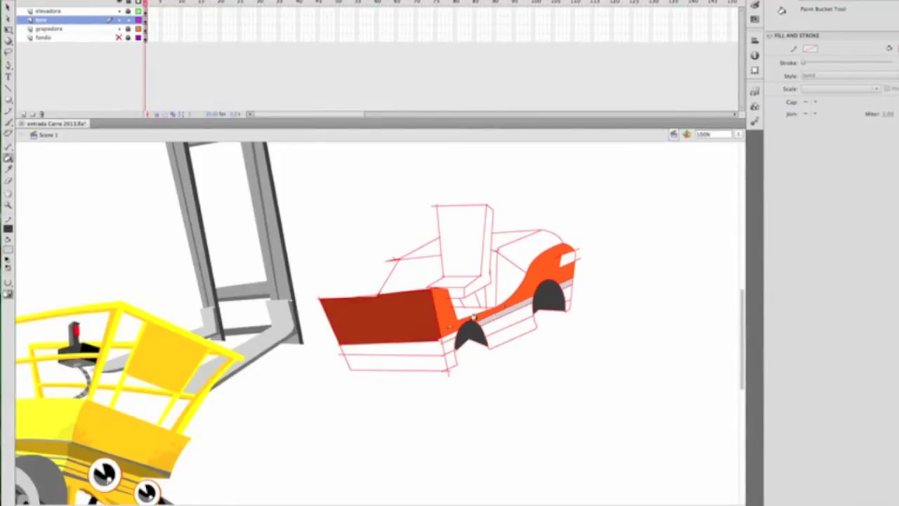
left_click(434, 342)
left_click(8, 250)
left_click(20, 283)
left_click(506, 317)
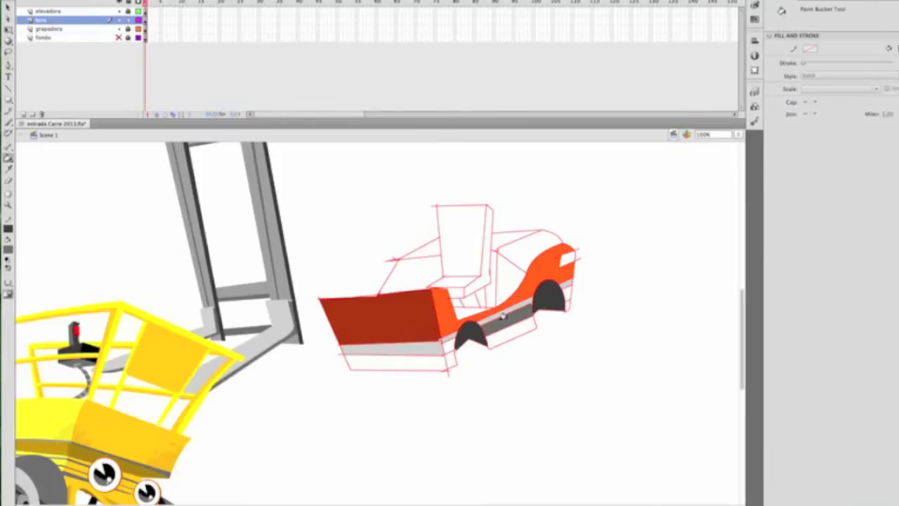
left_click(427, 360)
left_click(409, 347)
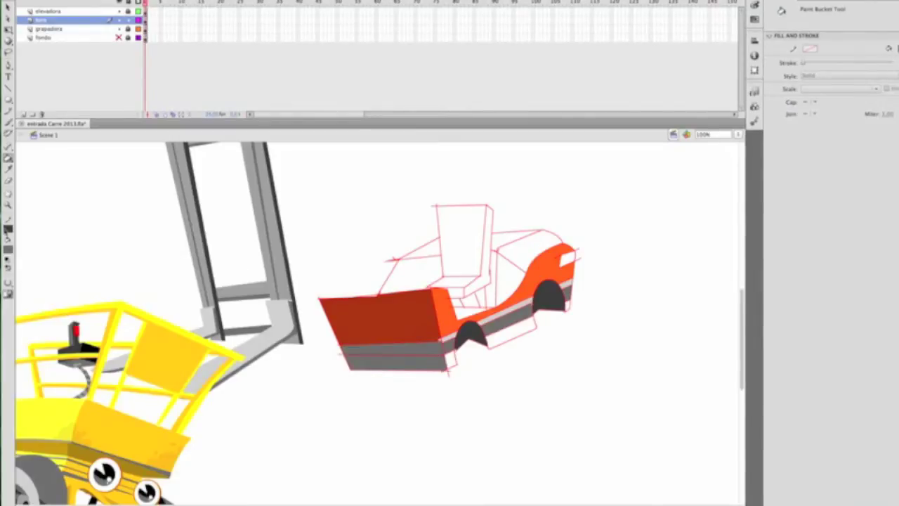
left_click(8, 250)
left_click(21, 267)
left_click(330, 359)
Step: Fill the front and side lower strips black and the headlight yellow
left_click(7, 250)
left_click(15, 272)
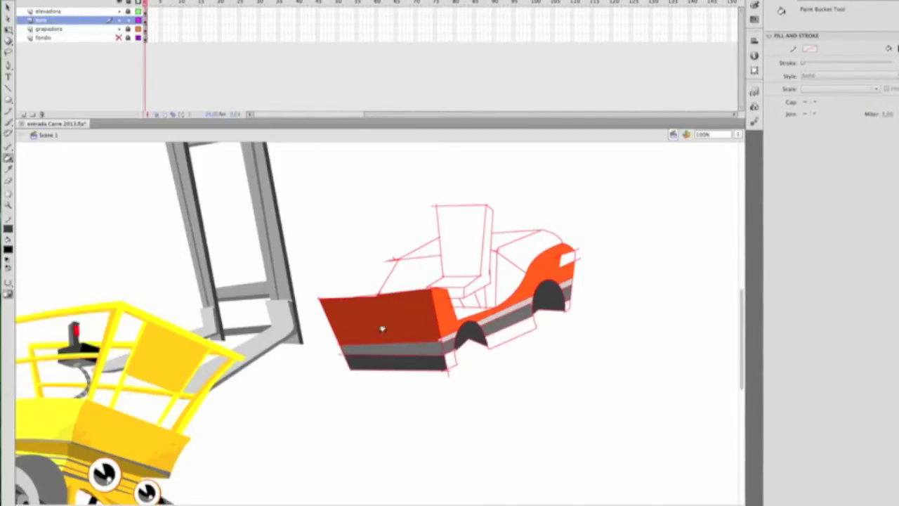
left_click(449, 359)
left_click(511, 330)
left_click(7, 250)
left_click(17, 346)
left_click(566, 259)
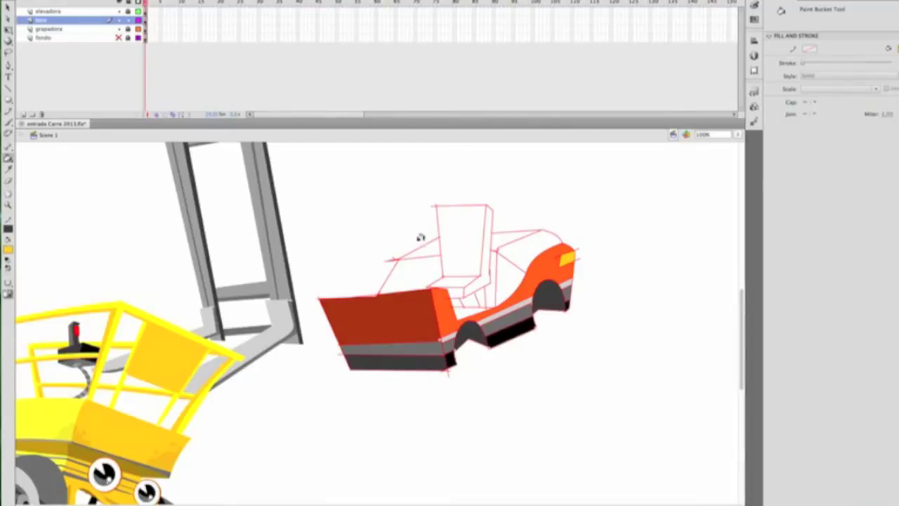
Step: Fill the roof top, cabin side panel and areas beside the seat dark grey
left_click(8, 250)
left_click(20, 267)
left_click(523, 242)
left_click(8, 250)
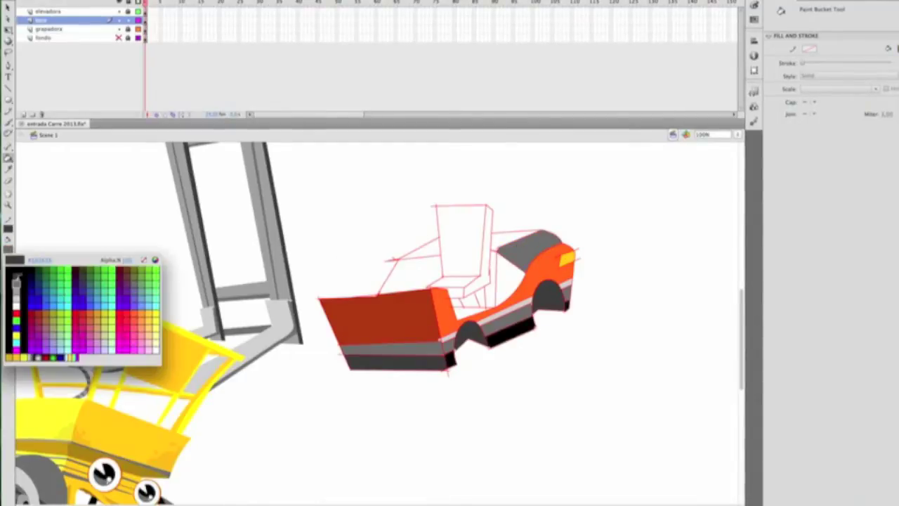
left_click(15, 270)
left_click(508, 281)
left_click(407, 275)
left_click(492, 277)
Step: Fill the remaining cabin area and the gaps under the seat dark grey
left_click(8, 251)
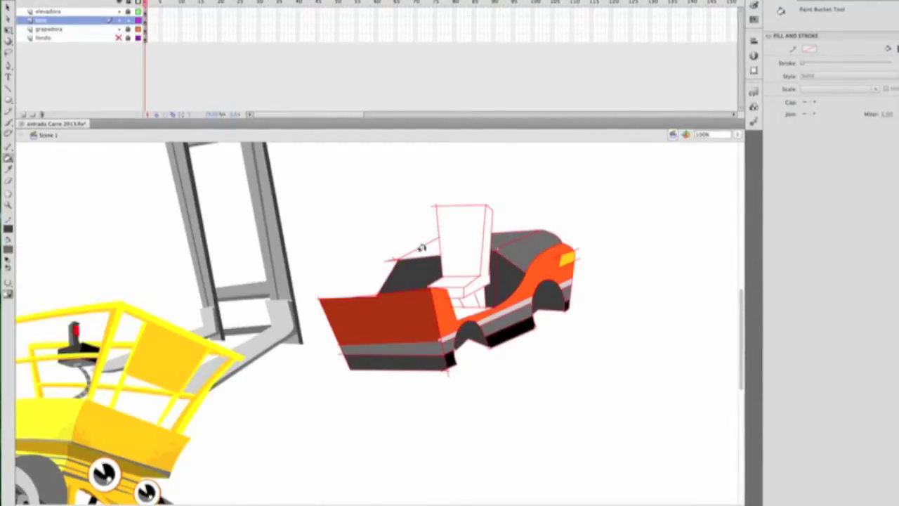
left_click(16, 269)
left_click(422, 247)
left_click(469, 308)
left_click(8, 250)
left_click(16, 269)
left_click(479, 298)
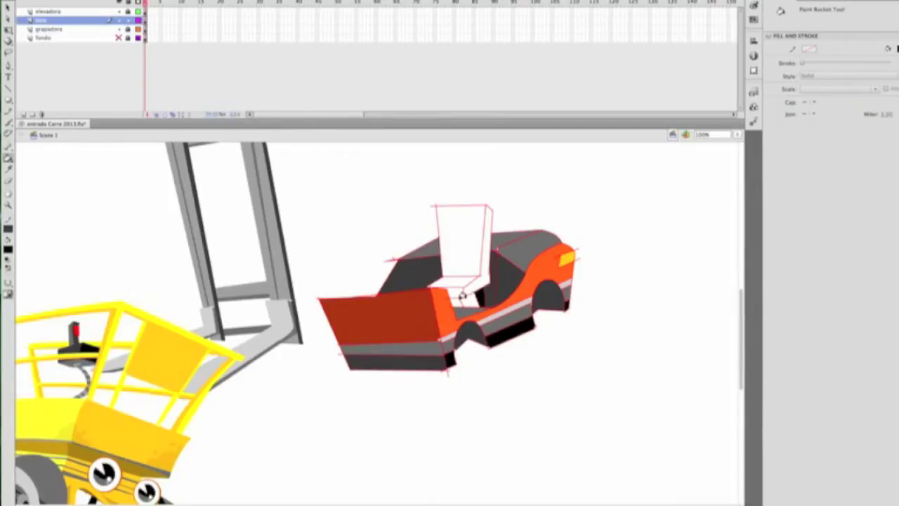
Step: Fill the seat back orange-yellow and the gap under the seat orange
left_click(8, 250)
left_click(106, 309)
left_click(460, 221)
left_click(8, 251)
left_click(106, 309)
left_click(8, 250)
left_click(105, 309)
left_click(430, 282)
Step: Fill the white strip and remaining gap on the seat orange
left_click(7, 250)
left_click(105, 310)
left_click(469, 264)
left_click(453, 288)
left_click(9, 252)
left_click(106, 309)
scroll(507, 273, "left", 4)
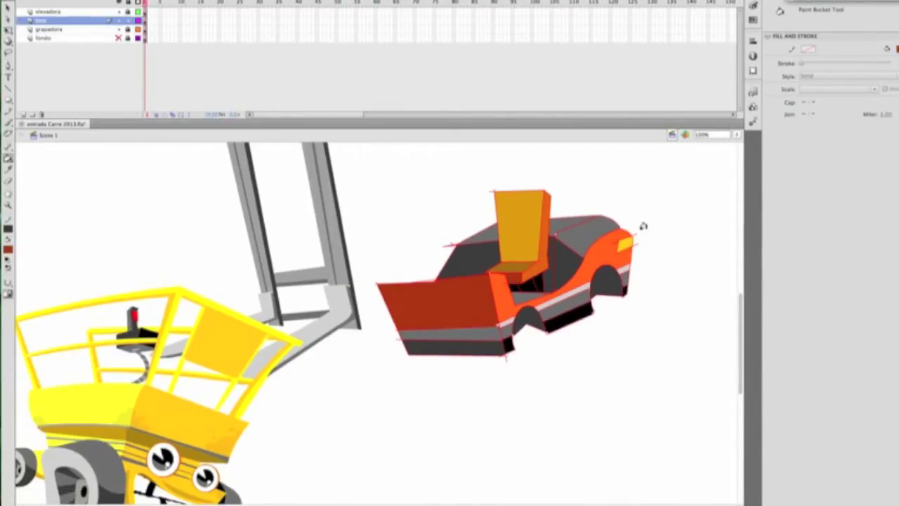
Step: Zoom in to 200% on the kart and scroll down to its front panel
scroll(341, 175, "up", 1)
key("v")
left_click(581, 307)
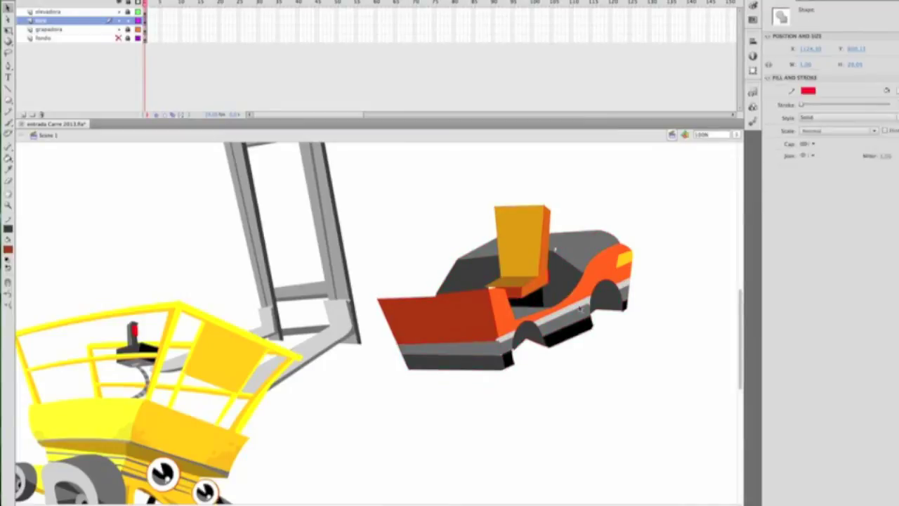
left_click(517, 352)
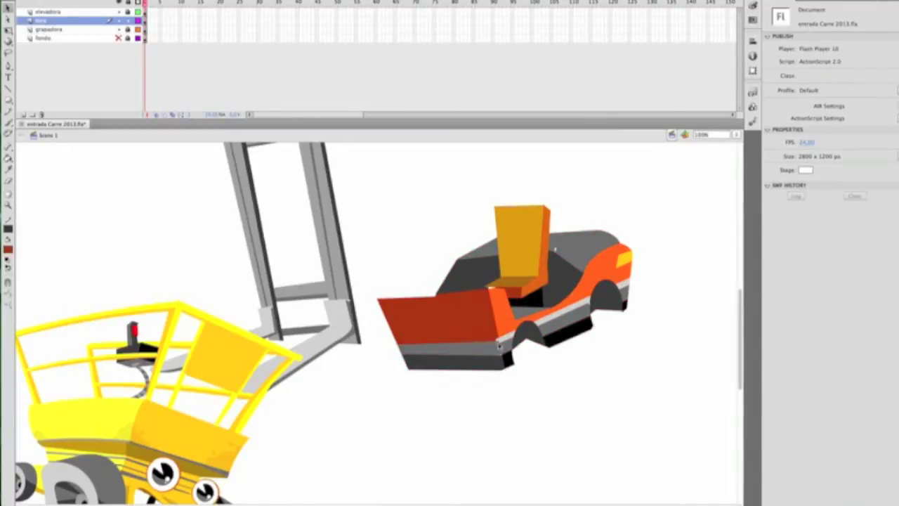
key("z")
left_click(556, 250)
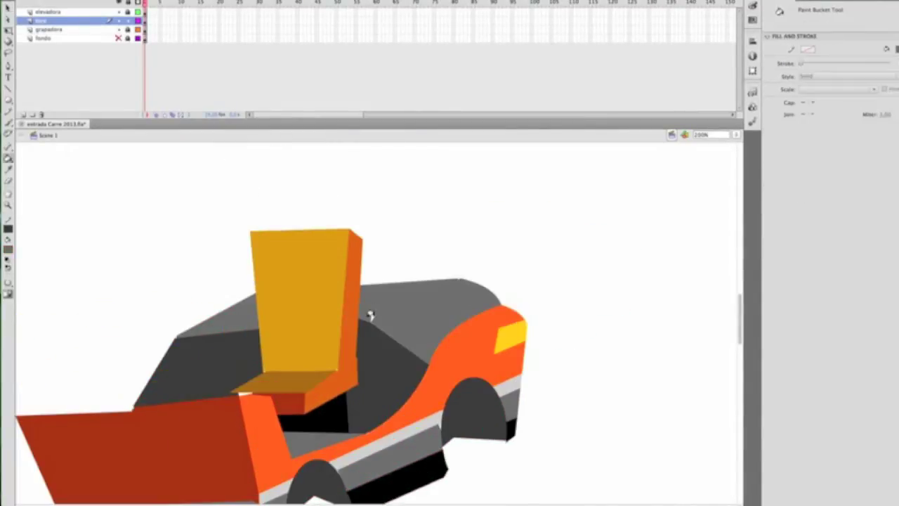
key("n")
key("v")
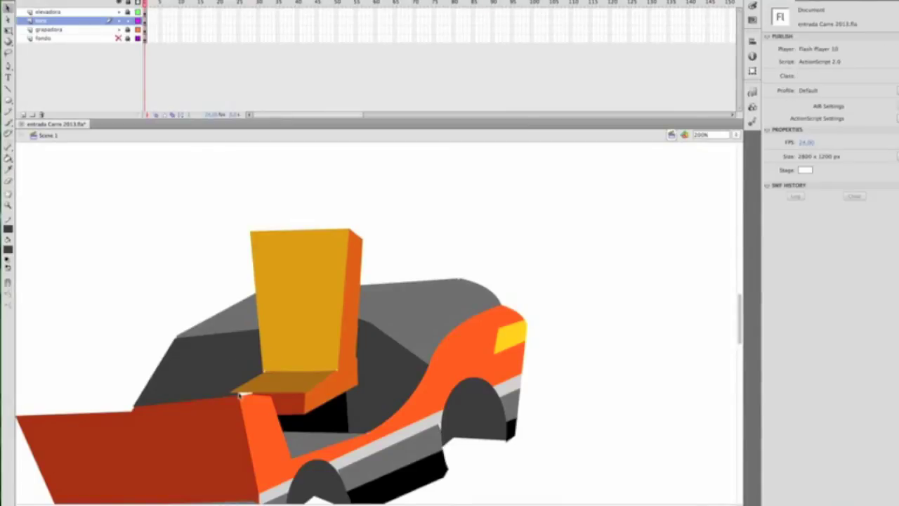
key("k")
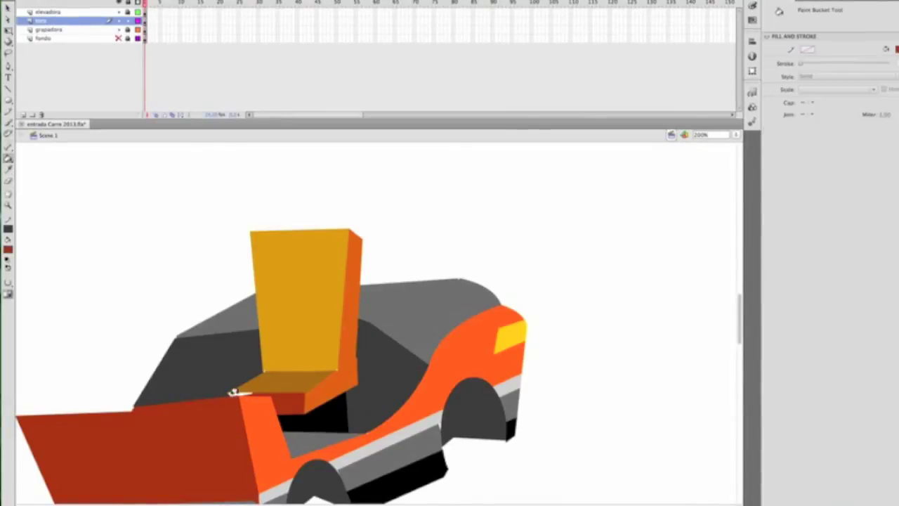
scroll(374, 377, "down", 1)
scroll(374, 377, "down", 5)
scroll(376, 373, "down", 7)
key("v")
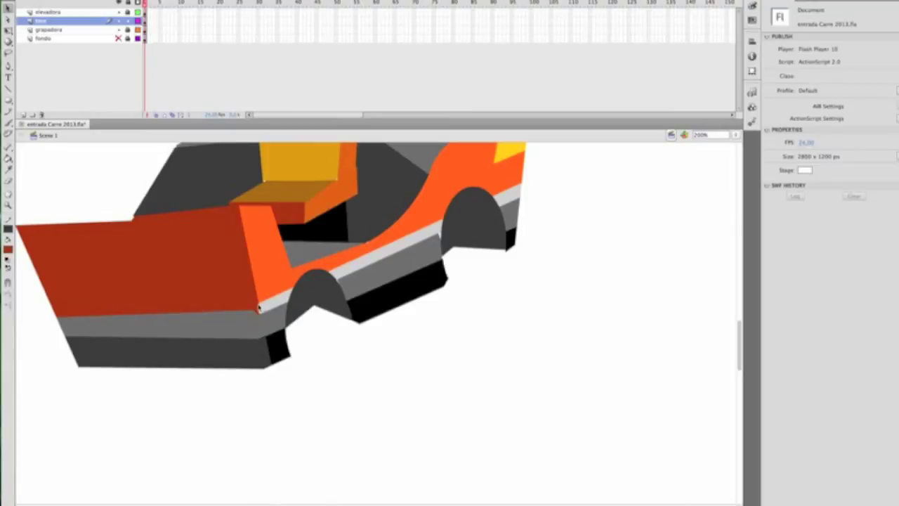
Step: Draw a grey line along the red panel's bottom edge and fill the strip below dark grey
key("n")
left_click_drag(259, 307, 40, 307)
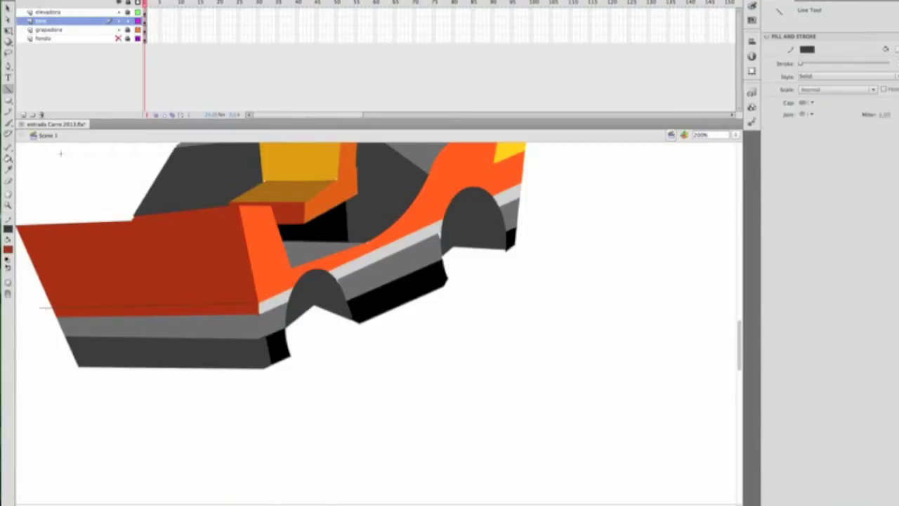
scroll(263, 343, "down", 3)
scroll(264, 342, "down", 4)
left_click(7, 228)
left_click(11, 261)
left_click(9, 159)
left_click(8, 229)
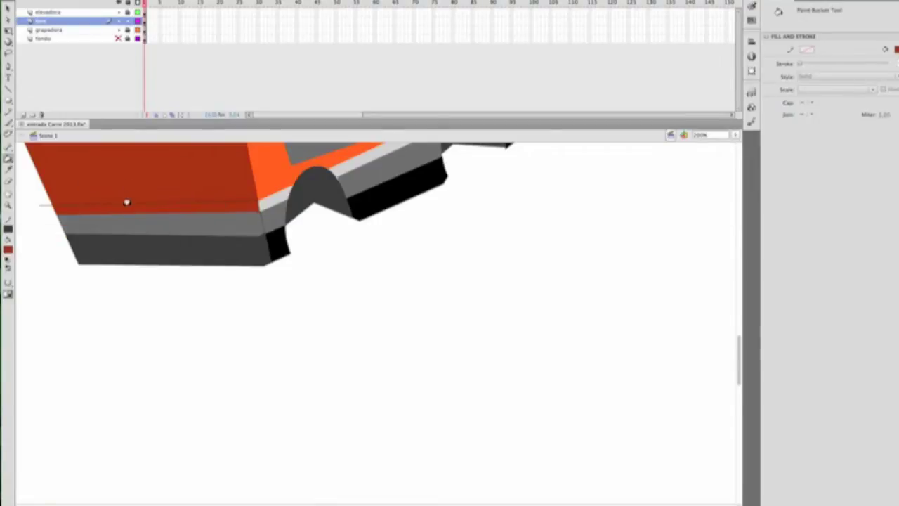
scroll(114, 231, "up", 6)
left_click(7, 249)
left_click(7, 277)
left_click(200, 294)
Step: Make the strip under the red panel black
key("v")
left_click(211, 313)
left_click(8, 249)
left_click(7, 270)
left_click(265, 313)
left_click(350, 361)
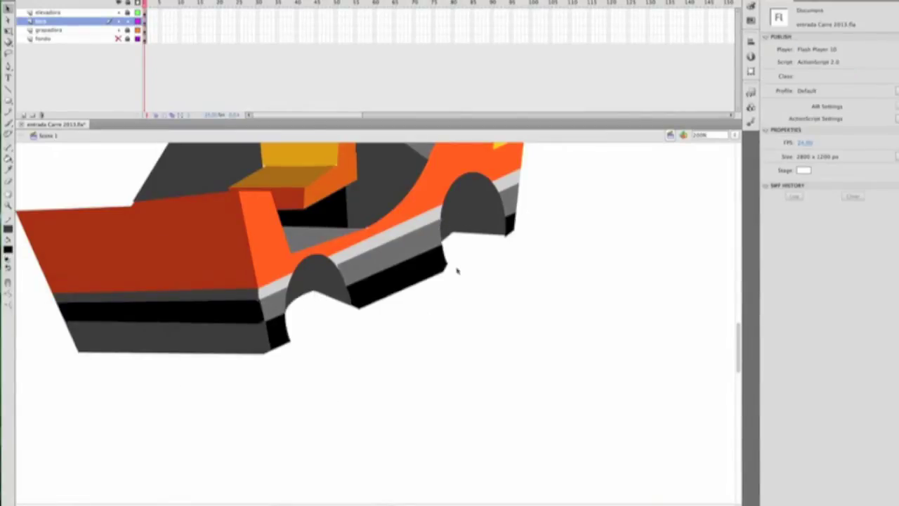
Step: Bend the seat back's top edge into an arch and bow its left edge slightly outward
scroll(473, 277, "up", 1)
scroll(436, 267, "up", 5)
left_click_drag(301, 215, 299, 210)
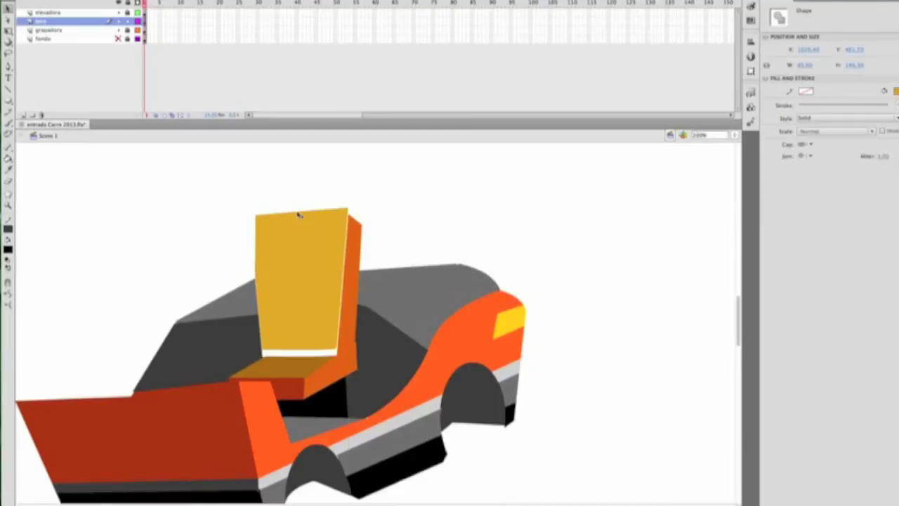
left_click(360, 214)
left_click_drag(258, 283, 260, 281)
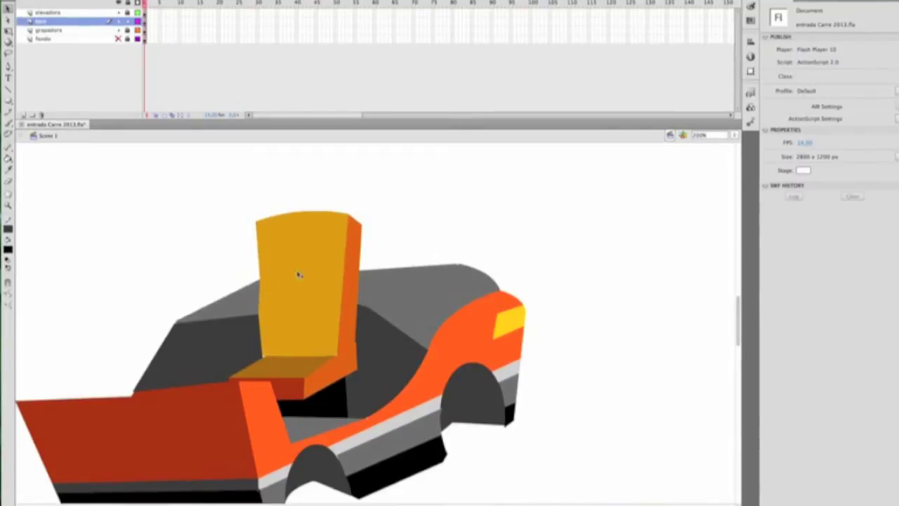
left_click(8, 288)
left_click(191, 283, "alt")
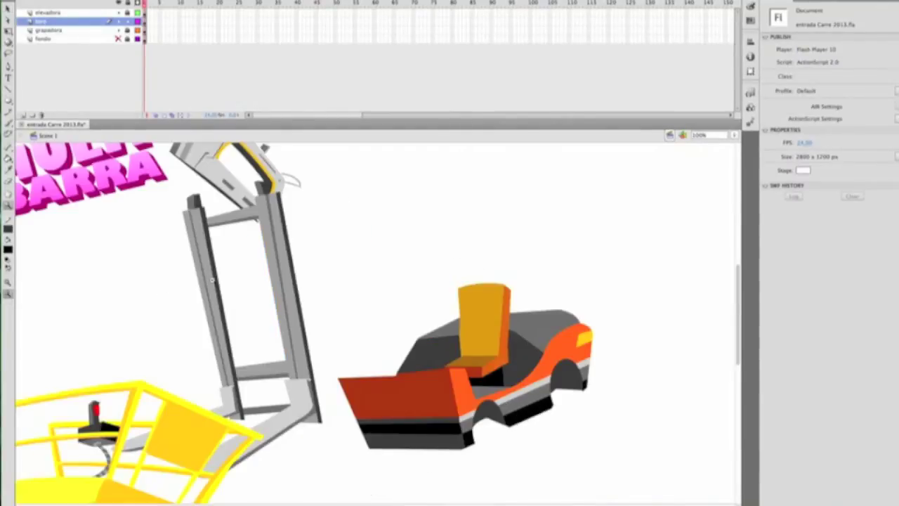
left_click(734, 324)
Step: Draw a line down the kart side beside the seat and bend it into a curve
key("n")
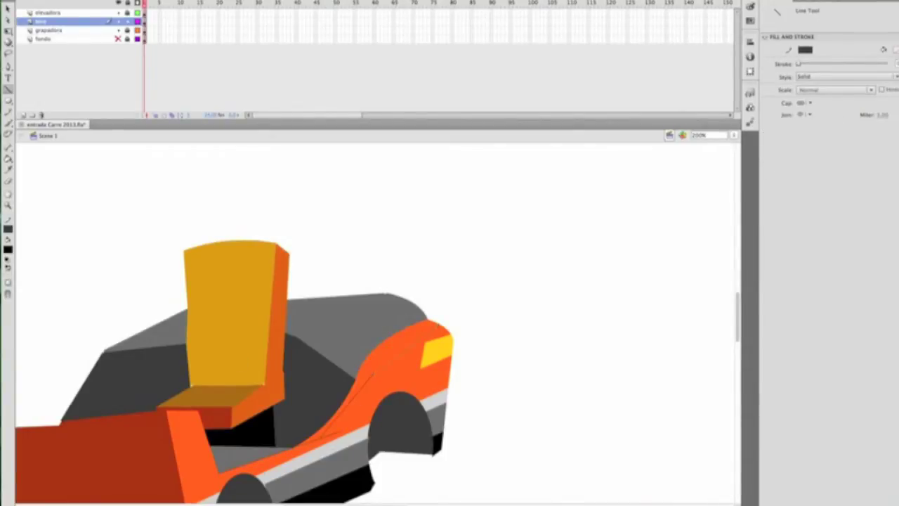
left_click(9, 28)
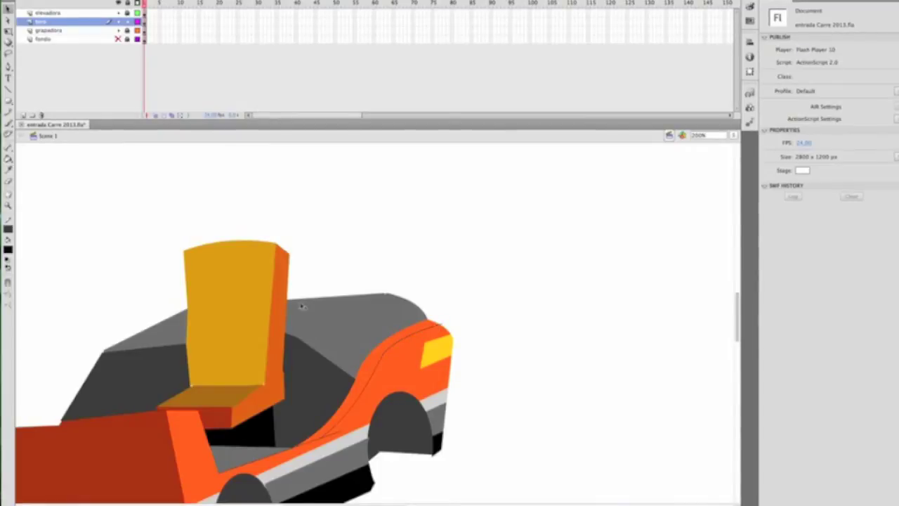
key("n")
left_click_drag(311, 337, 300, 440)
key("v")
left_click_drag(301, 373, 307, 379)
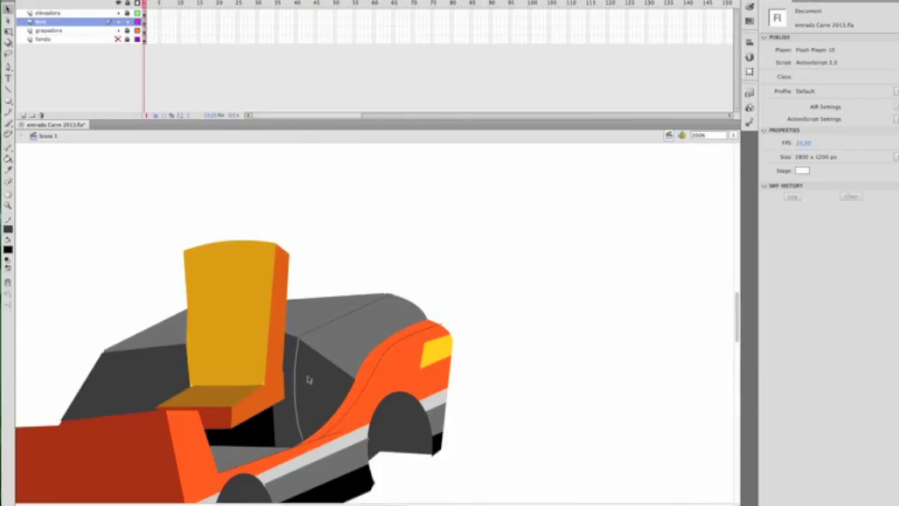
Step: Shade the area between the curved lines on the kart side grey
left_click(304, 441)
left_click(299, 380)
left_click(296, 327)
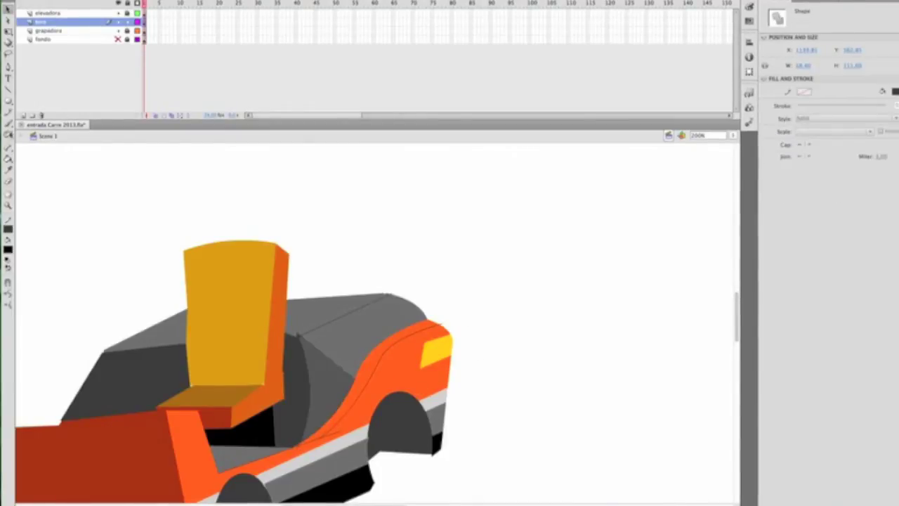
key("k")
left_click(333, 363)
key("v")
left_click(478, 253)
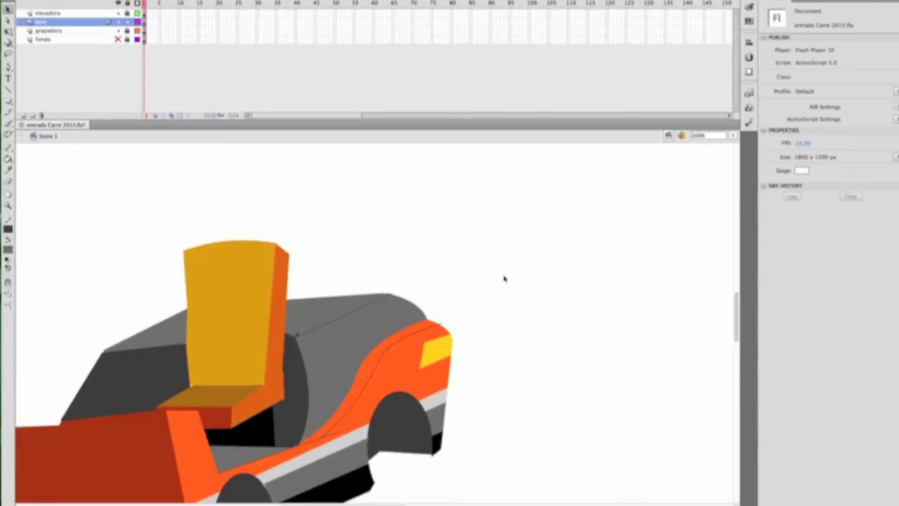
Step: Fill the stripe along the kart side light orange using the full colour picker
left_click(365, 383)
left_click(8, 249)
left_click(146, 256)
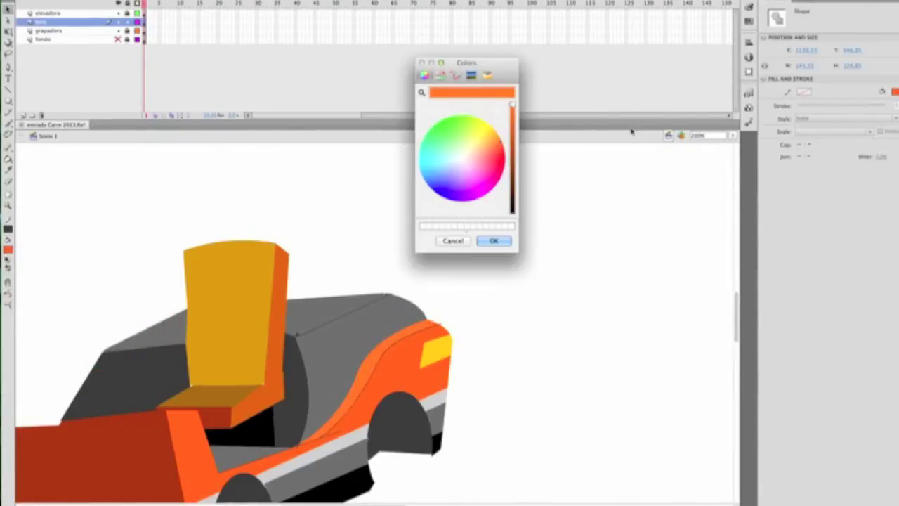
left_click(498, 141)
left_click(494, 240)
left_click(354, 224)
Step: Delete the dark outline strokes around the stripe and roof
left_click(409, 328)
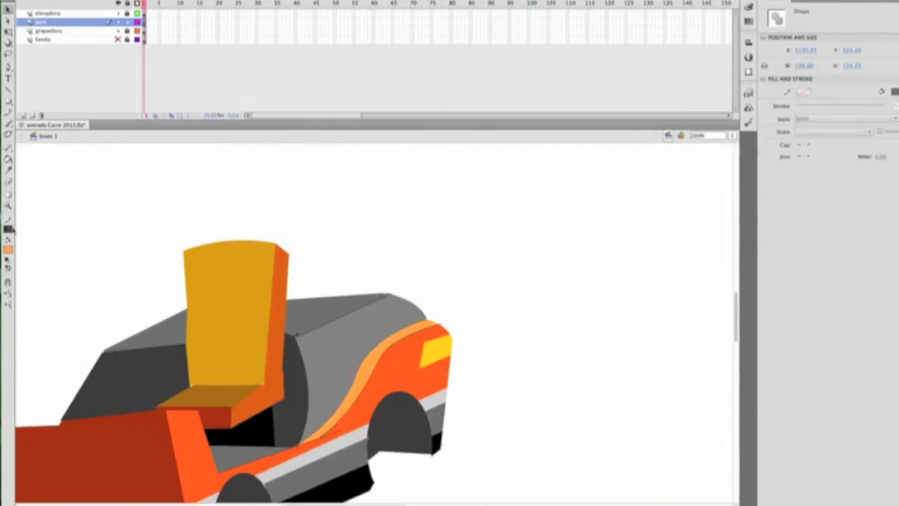
left_click(32, 229)
double_click(418, 336)
key("Delete")
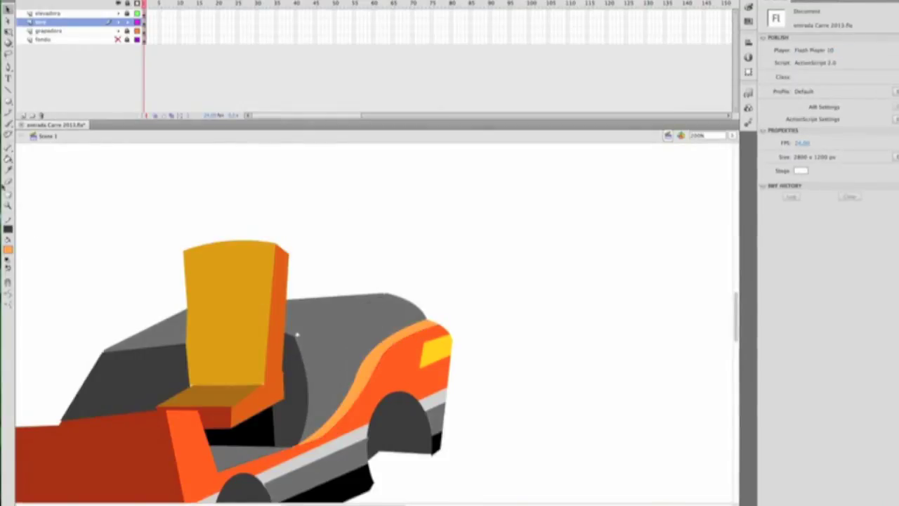
Step: Zoom out to the whole stage and reposition the forklift in the scene
key("b")
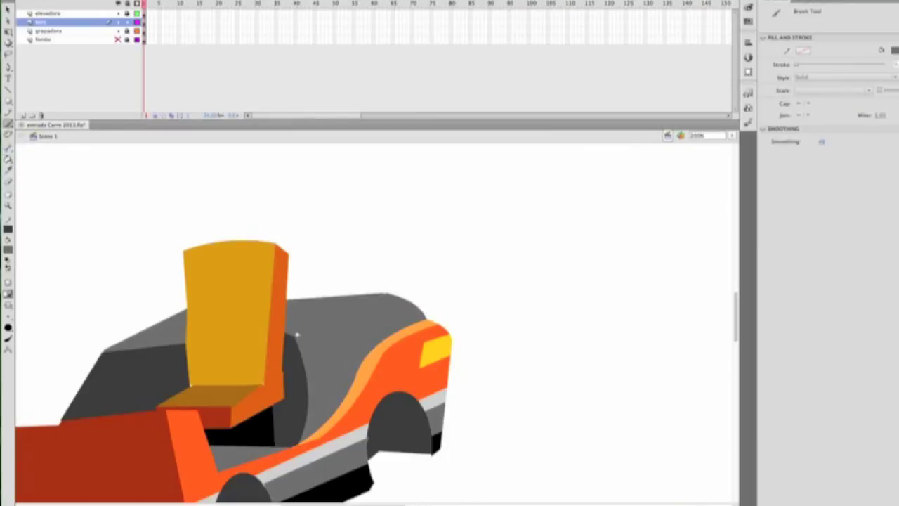
scroll(376, 323, "down", 2)
scroll(376, 323, "down", 4)
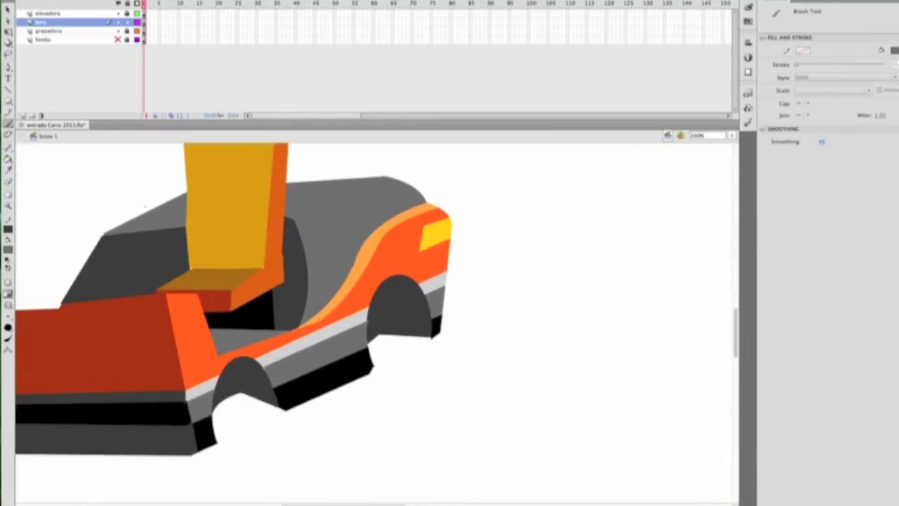
key("z")
left_click(167, 267, "alt")
left_click(167, 267, "alt")
key("q")
left_click_drag(330, 309, 430, 330)
left_click(519, 258)
Step: Cut the forklift out of the scene and show the symbol library
scroll(387, 220, "up", 2)
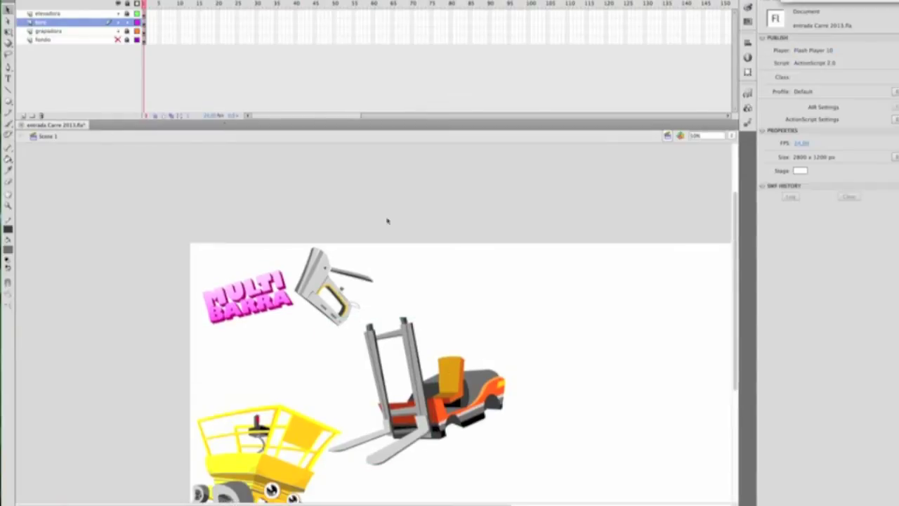
left_click(88, 25)
key("Delete")
key("ctrl+l")
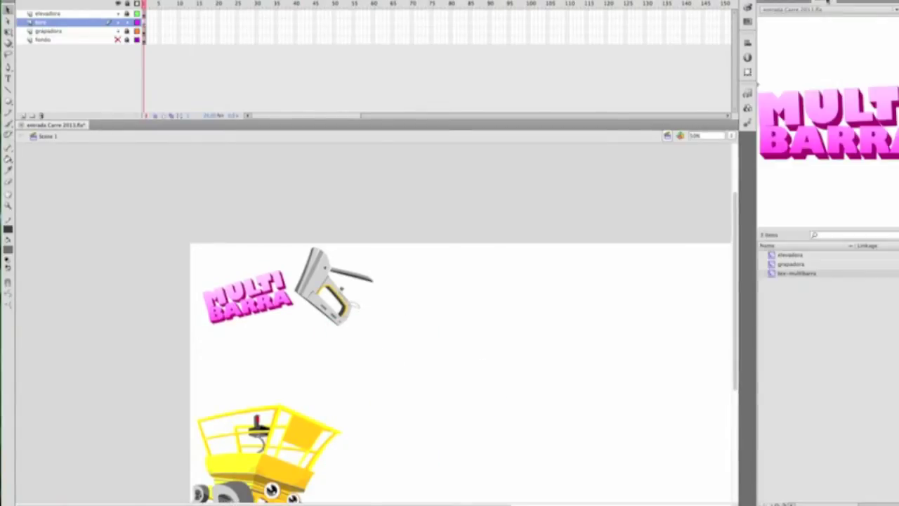
Step: Create a new symbol named texto and paste the forklift in place inside it
key("ctrl+F8")
type("texto")
key("Return")
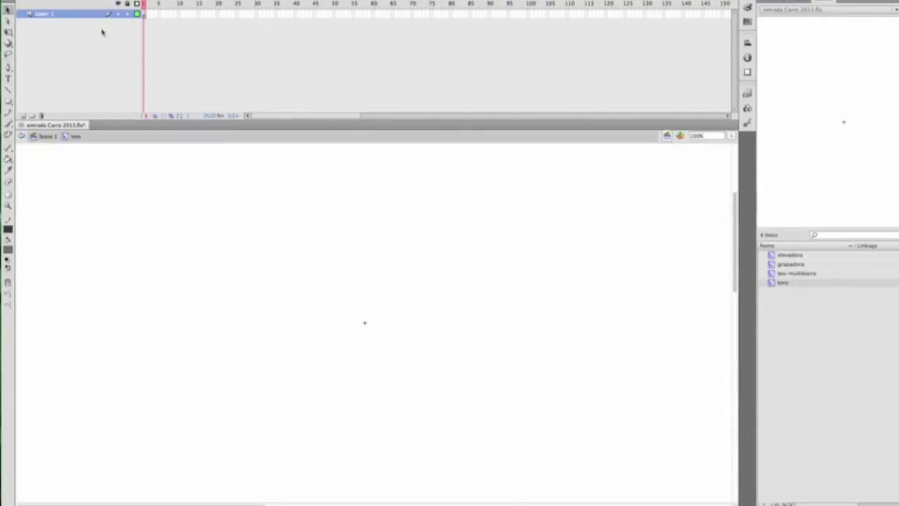
right_click(295, 289)
left_click(325, 309)
Step: Cut the forks and mast and paste them in place on a new layer
left_click(387, 262)
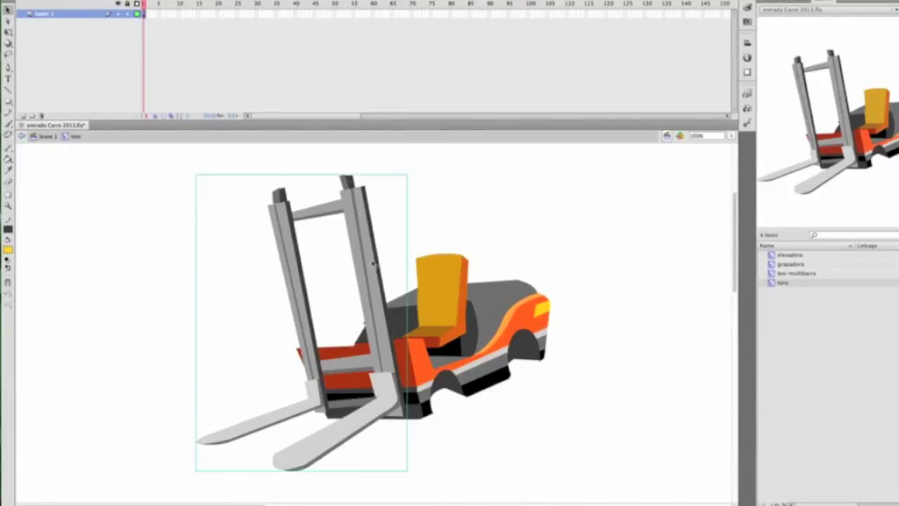
left_click_drag(388, 261, 268, 261)
right_click(257, 258)
left_click(265, 281)
left_click(23, 115)
right_click(141, 195)
left_click(176, 229)
Step: Rename the body layer cuerpo and add a new layer named techo
double_click(43, 13)
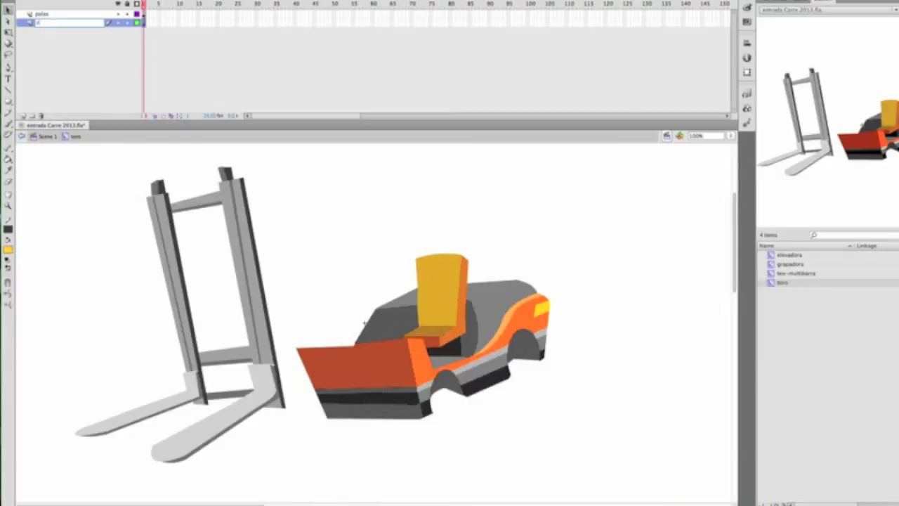
type("uerpo")
key("Return")
left_click(23, 116)
double_click(43, 21)
type("techo")
key("Return")
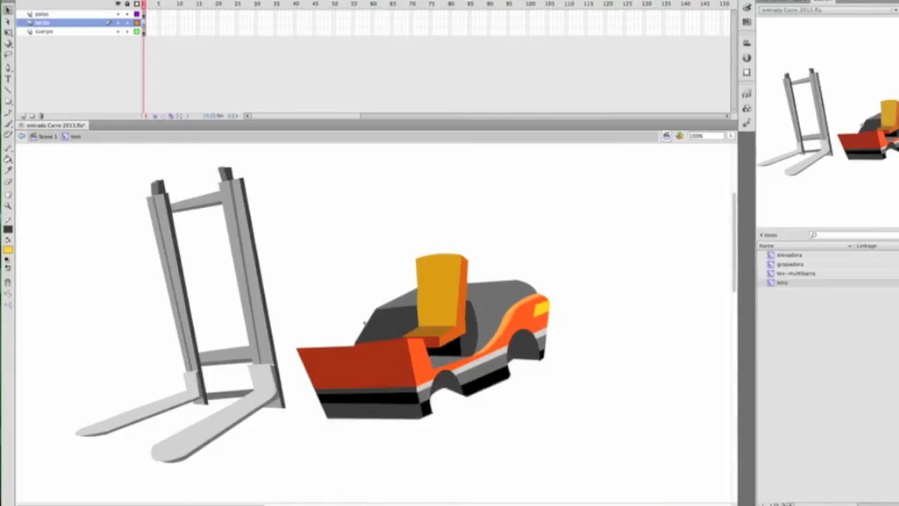
Step: Draw the roof cage outline with front posts, top lines and slanted rear posts
left_click(8, 90)
left_click_drag(402, 339, 395, 184)
mouse_move(302, 344)
left_mouse_down()
mouse_move(309, 187)
mouse_move(395, 185)
left_mouse_up()
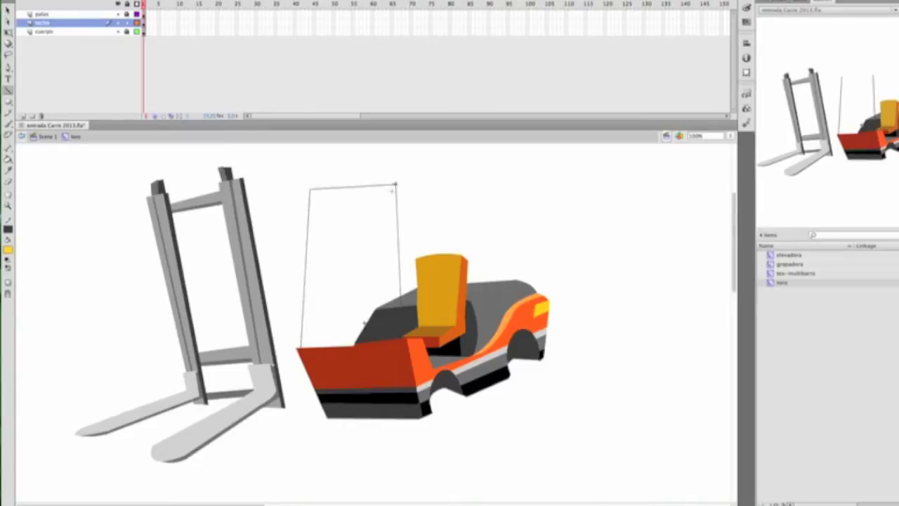
mouse_move(308, 340)
left_mouse_down()
mouse_move(314, 192)
mouse_move(390, 189)
mouse_move(398, 340)
left_mouse_up()
left_click_drag(397, 184, 477, 164)
mouse_move(310, 186)
left_mouse_down()
mouse_move(428, 161)
mouse_move(457, 169)
mouse_move(500, 281)
left_mouse_up()
left_click_drag(450, 169, 490, 283)
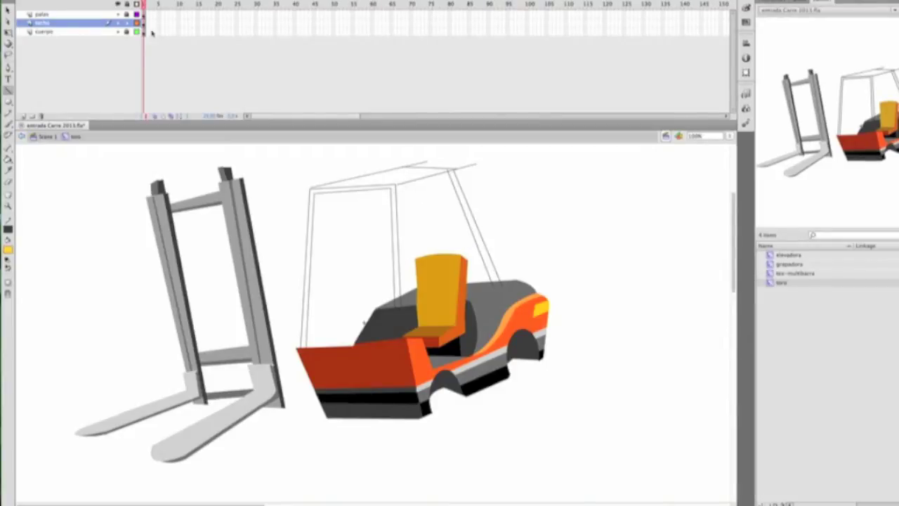
Step: Show the forks and body layers as outlines and add the middle and left pillar lines
left_click(137, 14)
left_click(136, 32)
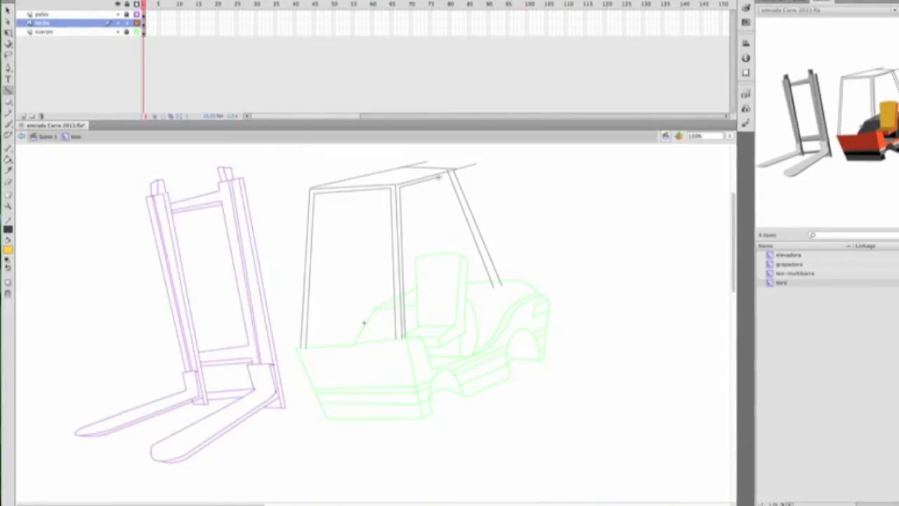
left_click_drag(441, 176, 488, 283)
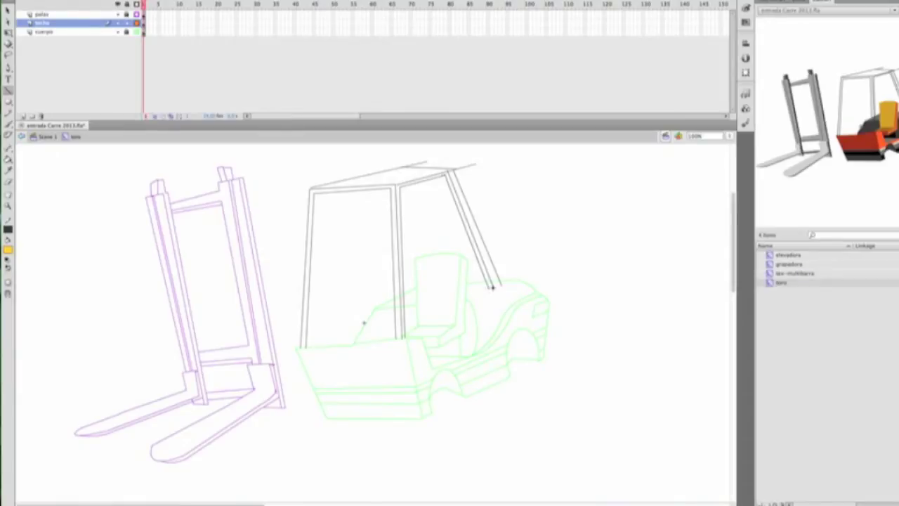
mouse_move(391, 303)
left_mouse_down()
mouse_move(386, 193)
mouse_move(385, 304)
left_mouse_up()
left_click_drag(317, 191, 308, 349)
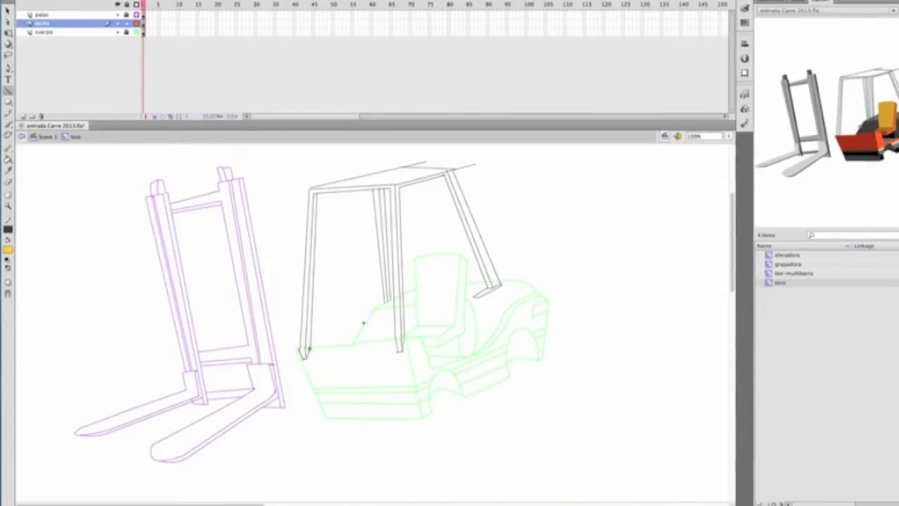
left_click(7, 230)
Step: Ink the pillar and top beam outlines black
left_click(20, 253)
left_click(8, 156)
left_click(7, 250)
left_click(47, 266)
left_click(312, 200)
left_click(352, 189)
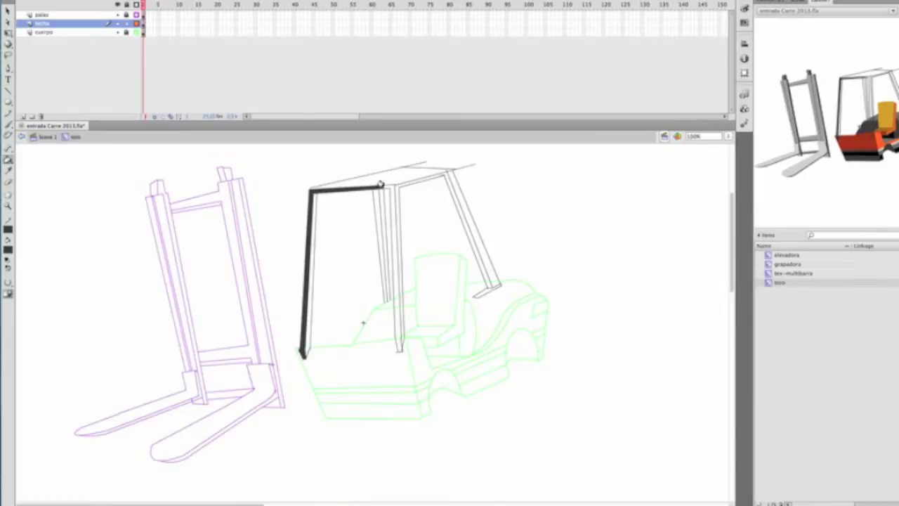
left_click(391, 193)
Step: Fill the right cab pillar grey
key("n")
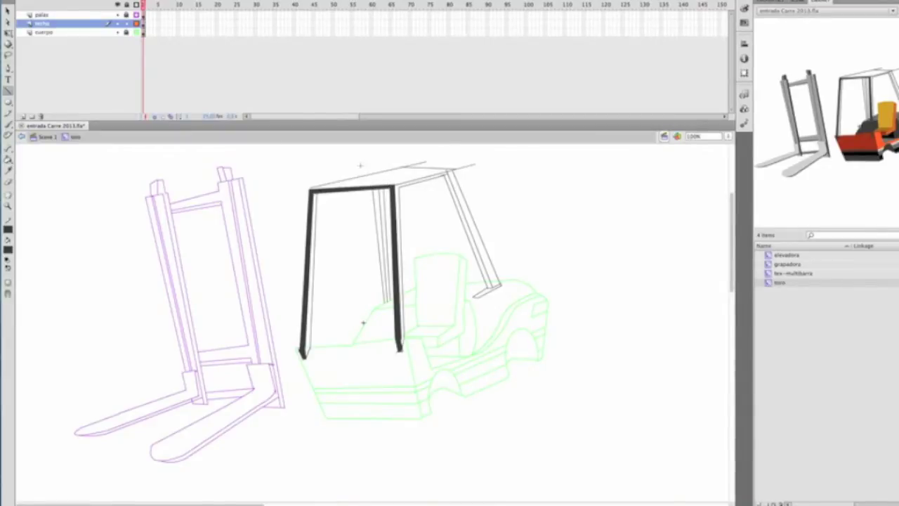
left_click(9, 250)
left_click(22, 279)
left_click(9, 162)
left_click(396, 193)
Step: Fill the roof edge, right, left front and middle pillars with darker shades
left_click(10, 252)
left_click(47, 265)
left_click(415, 180)
left_click(400, 336)
left_click(304, 340)
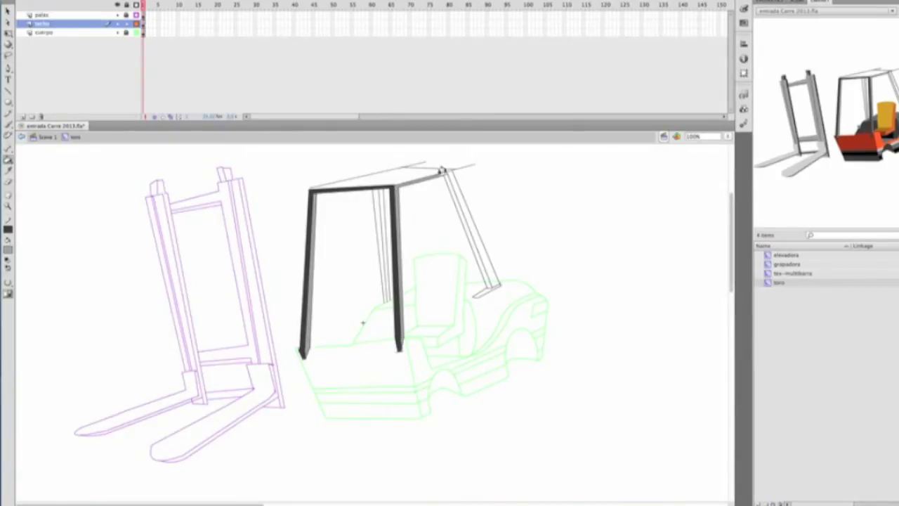
left_click(453, 176)
left_click(379, 192)
Step: Fill the middle and rear pillars darker grey, the roof dark grey, and remove the stray roof line
left_click(9, 249)
left_click(8, 281)
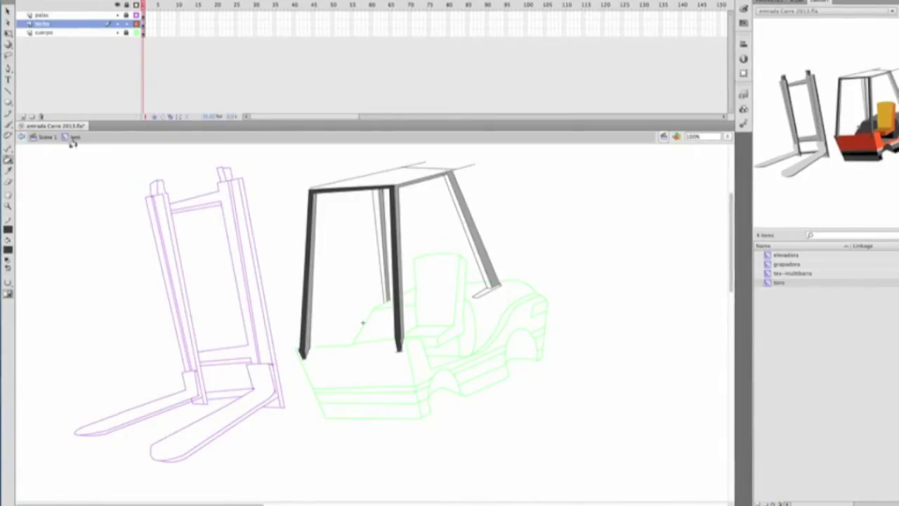
left_click(383, 225)
left_click(492, 283)
left_click(9, 254)
left_click(9, 278)
left_click(385, 180)
left_click(9, 11)
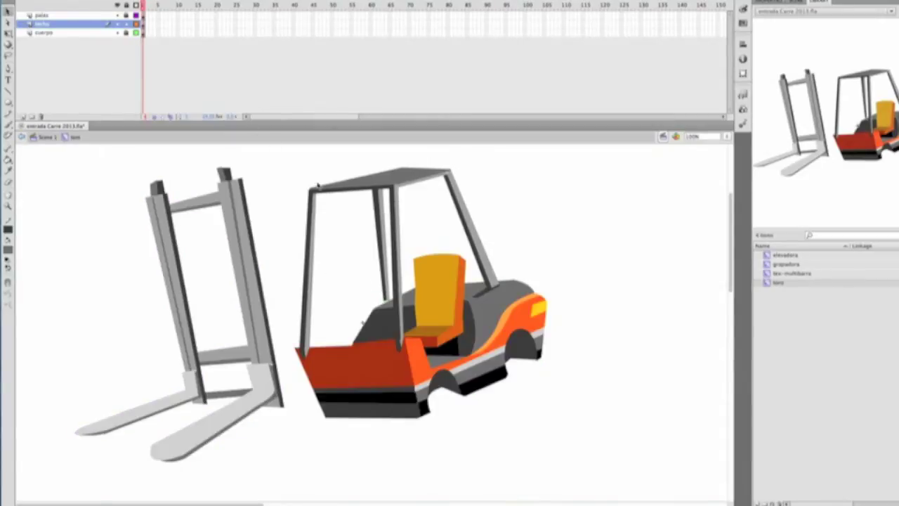
Step: Move the forks in front of the forklift body
key("n")
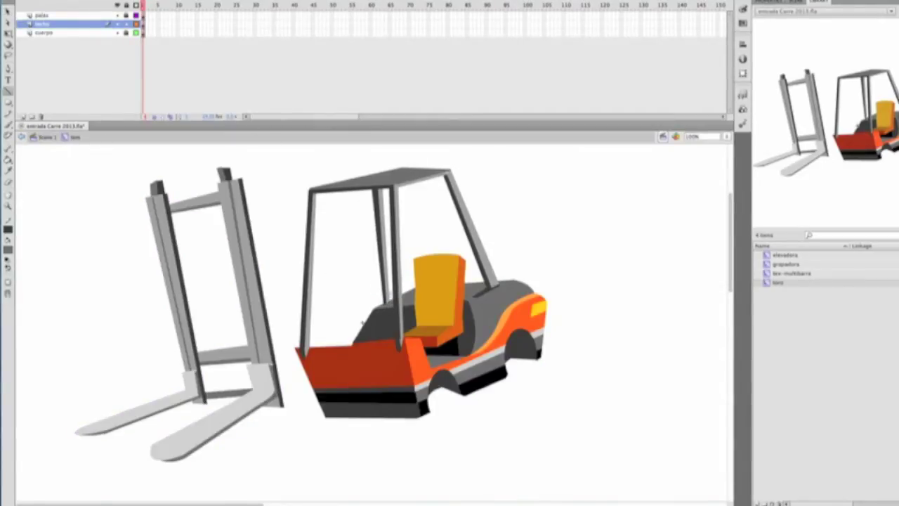
key("k")
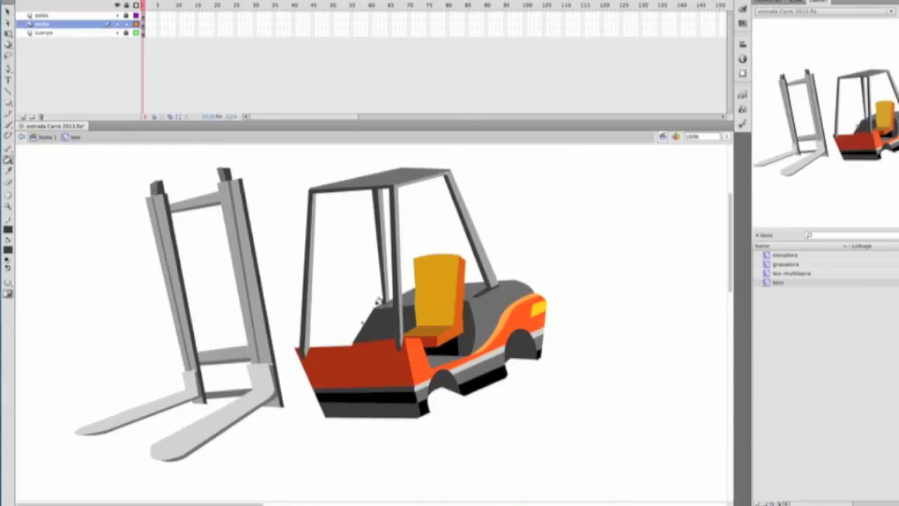
key("v")
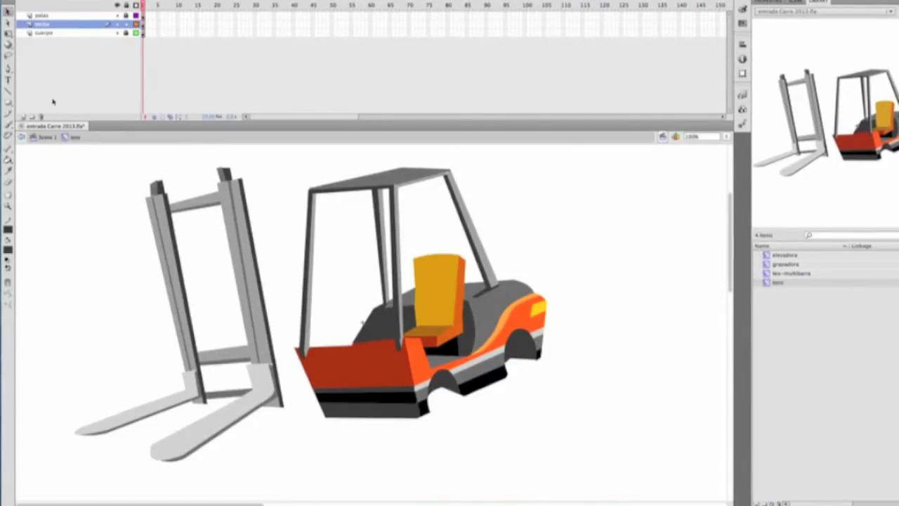
left_click_drag(281, 327, 395, 341)
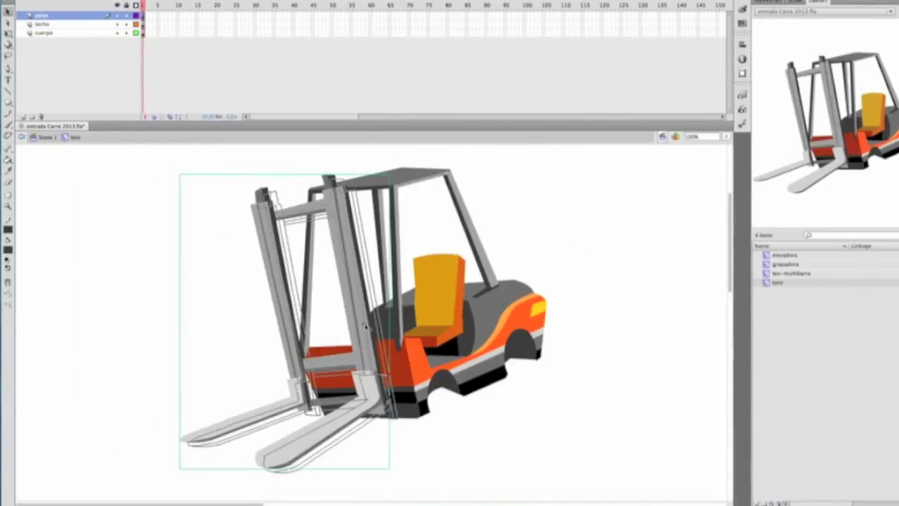
Step: Skew the techo roof cage into a tilt and rotate the forks to lean
left_click(39, 24)
key("ctrl+t")
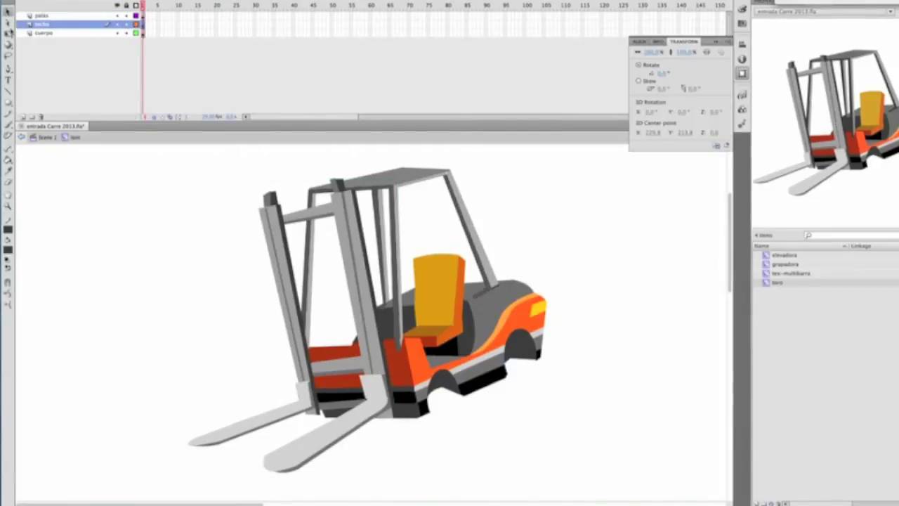
left_click(8, 31)
left_click(394, 184)
key("ctrl+t")
mouse_move(426, 194)
left_mouse_down()
mouse_move(385, 167)
mouse_move(375, 171)
mouse_move(377, 156)
left_mouse_up()
left_click(526, 191)
left_click(302, 421)
left_click(569, 156)
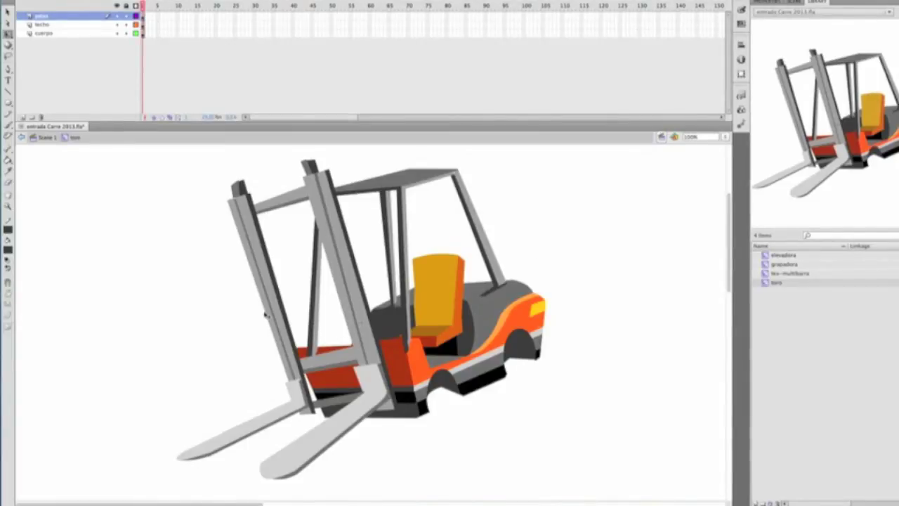
Step: Add a layer named ruedas and draw a grey oval wheel on it
left_click(23, 117)
double_click(53, 16)
type("ruedas")
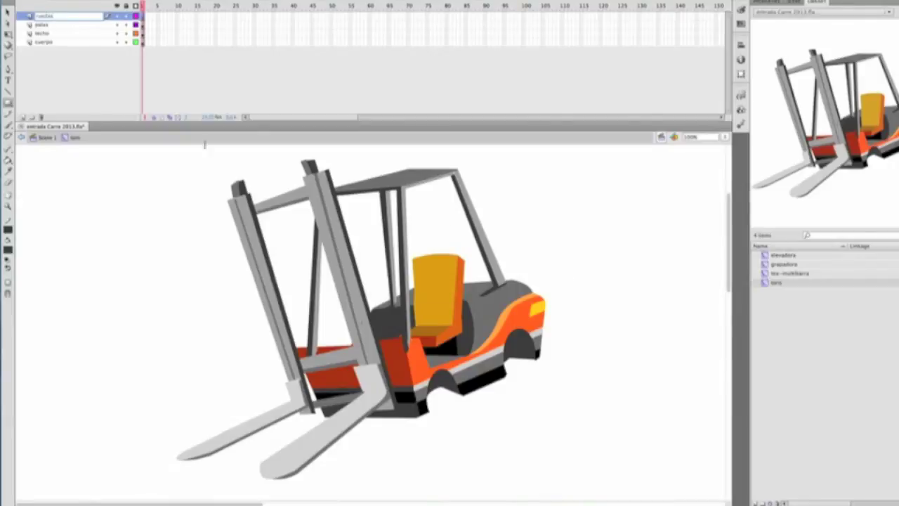
key("Return")
left_click_drag(8, 103, 42, 110)
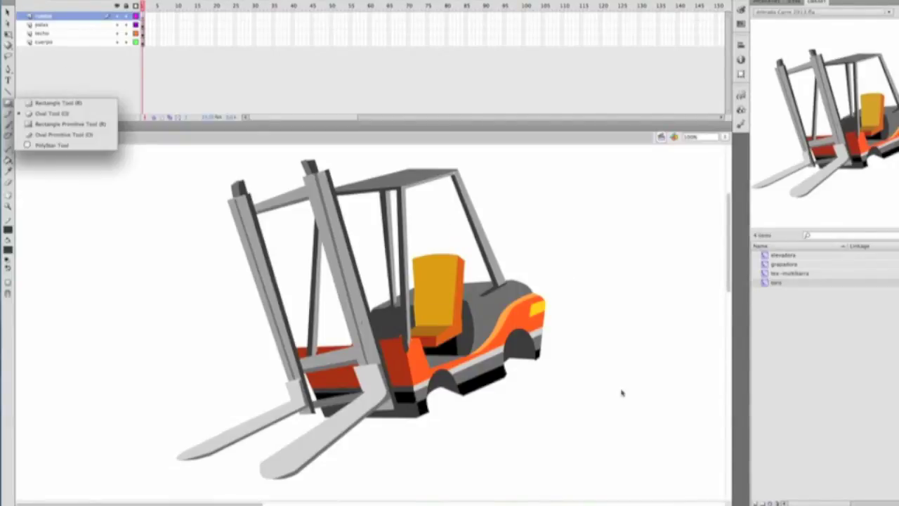
left_click_drag(549, 432, 587, 371)
key("v")
left_click(10, 251)
left_click(9, 295)
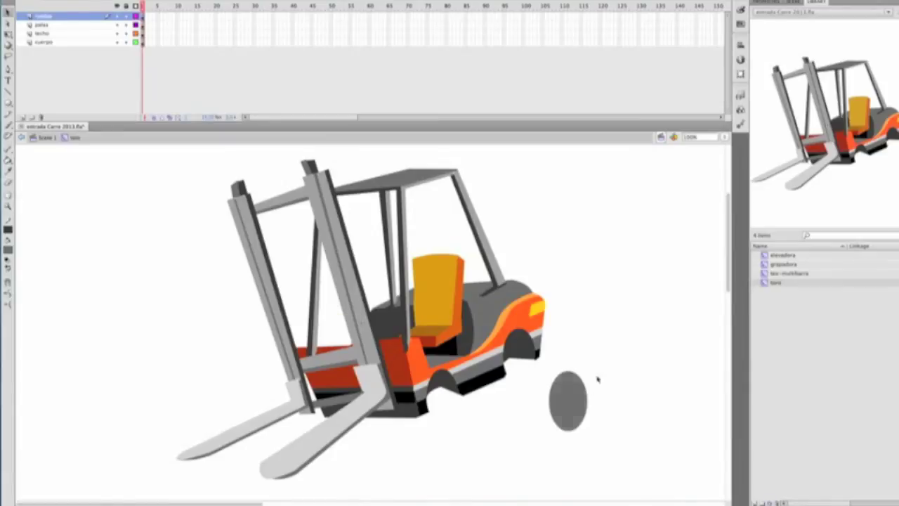
Step: Paste a light-grey copy of the oval, narrowed and placed on the wheel as its face
key("q")
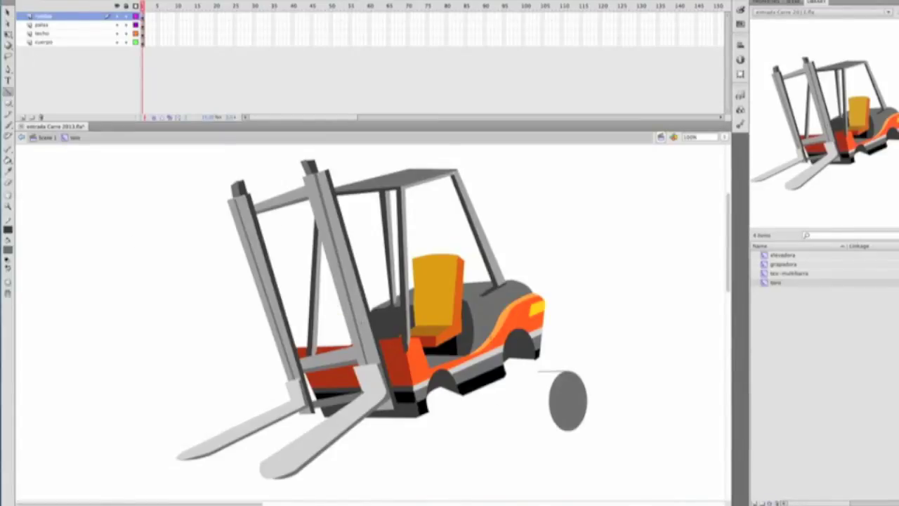
key("v")
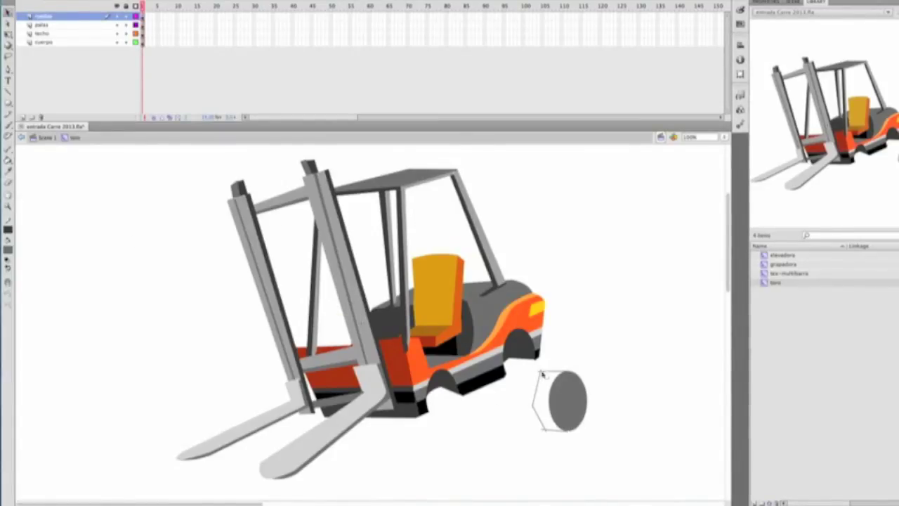
left_click(568, 401)
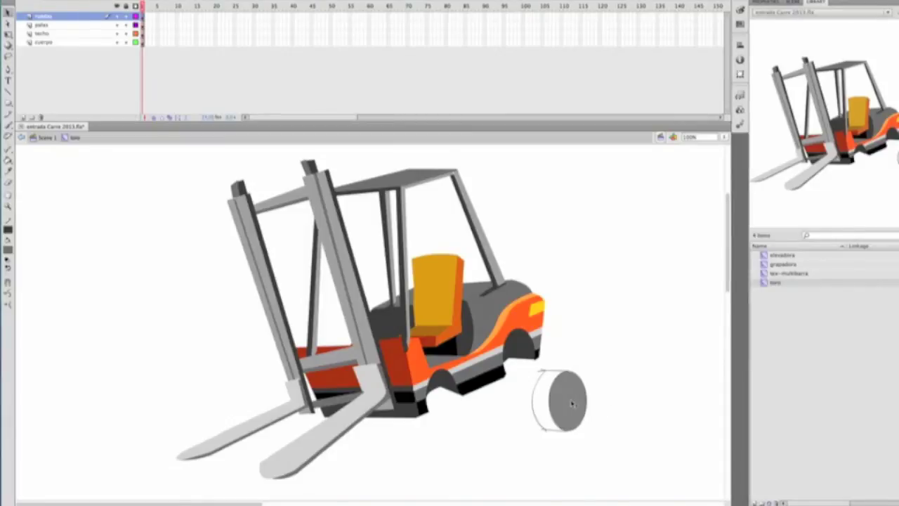
key("ctrl+c")
key("ctrl+v")
left_click(9, 250)
left_click(14, 302)
mouse_move(388, 320)
left_mouse_down()
mouse_move(375, 330)
mouse_move(575, 399)
left_mouse_up()
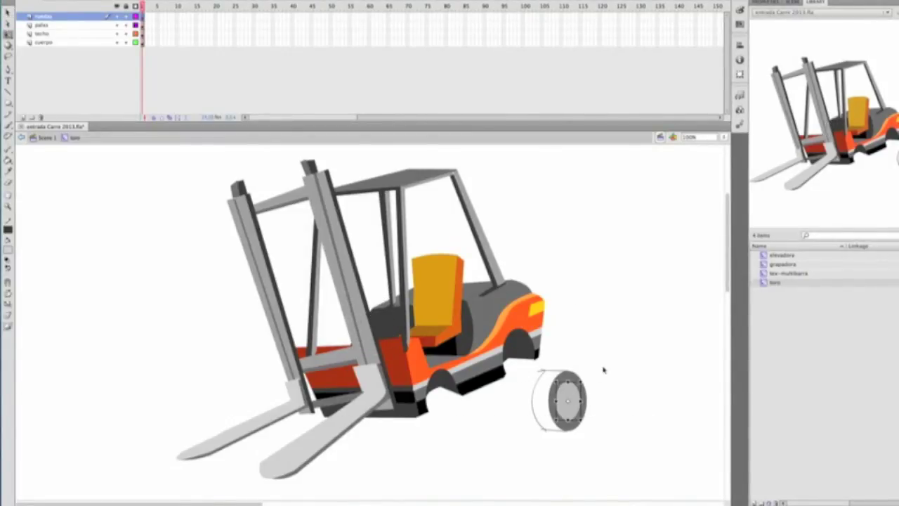
Step: Draw an orange hub in the middle of the wheel
left_click(8, 101)
left_click(8, 250)
left_click(119, 330)
left_click_drag(561, 395, 570, 407)
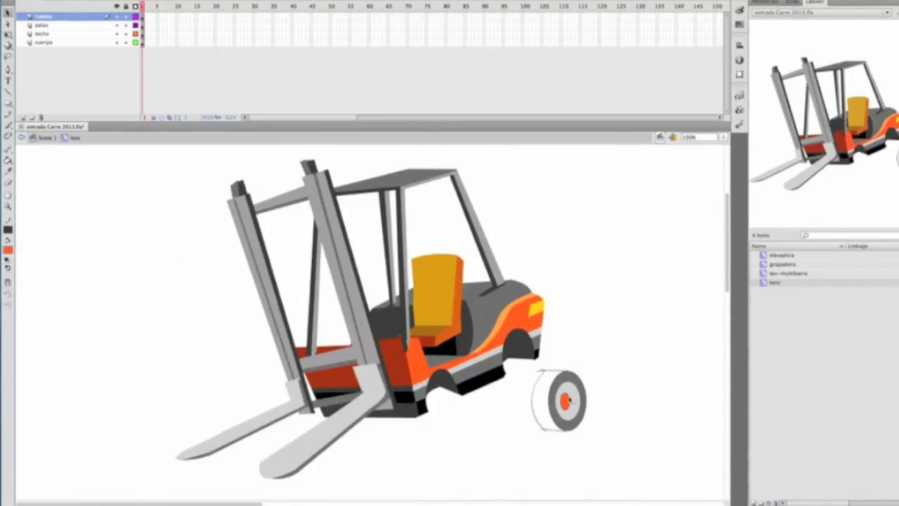
scroll(566, 402, "down", 5)
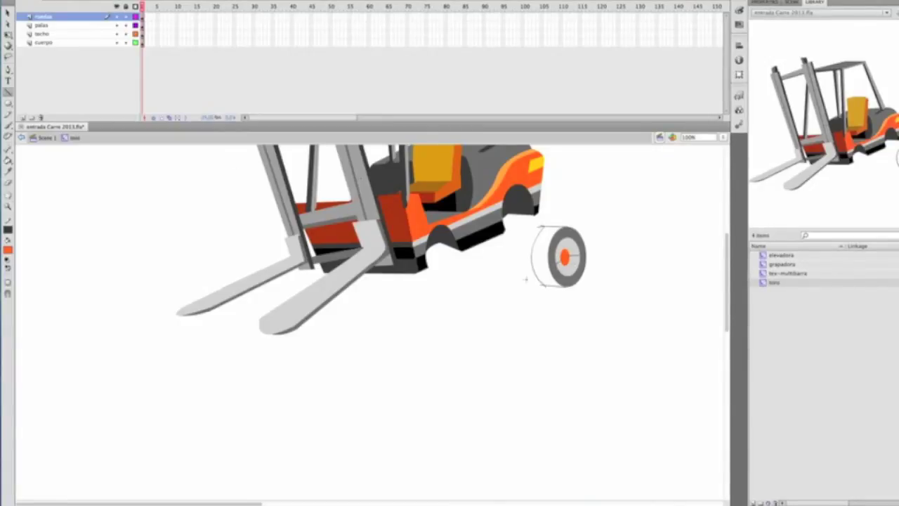
Step: Fill the wheel tyre dark grey
left_click(8, 250)
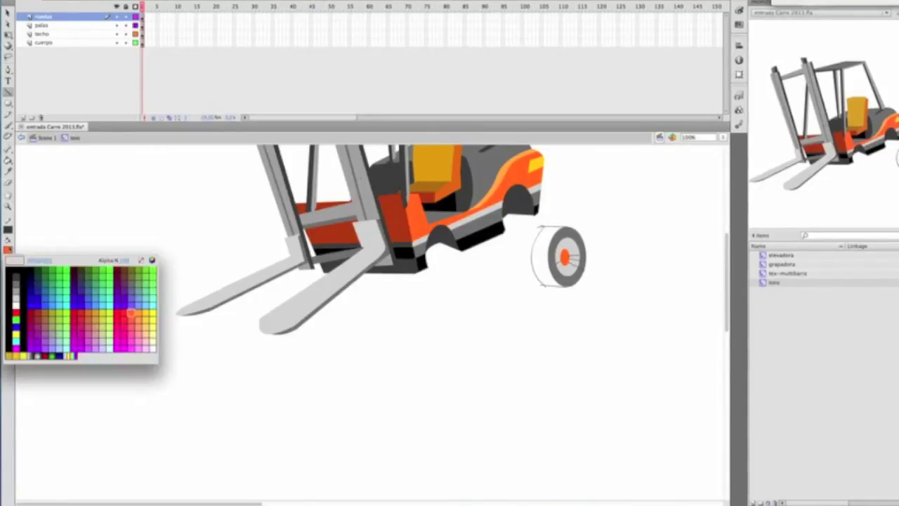
left_click(21, 288)
left_click(9, 160)
left_click(8, 249)
left_click(21, 288)
left_click(8, 250)
left_click(15, 281)
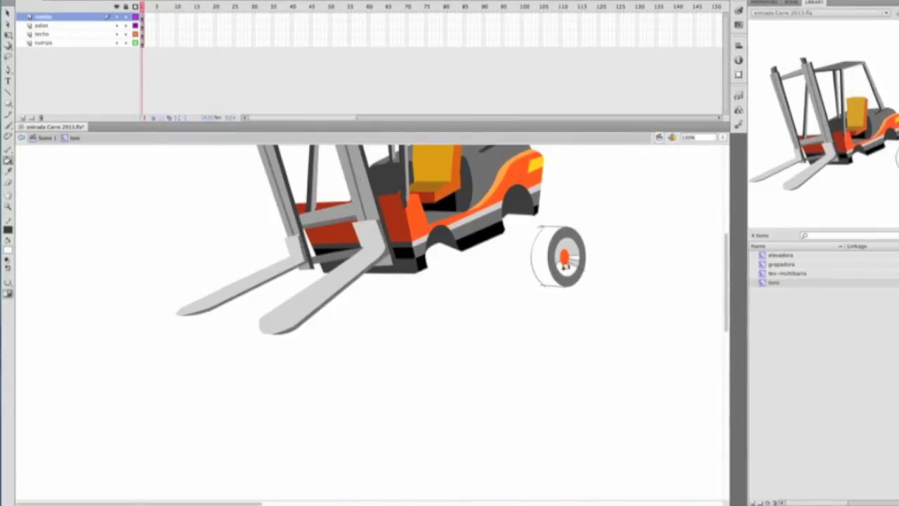
left_click(8, 249)
left_click(17, 275)
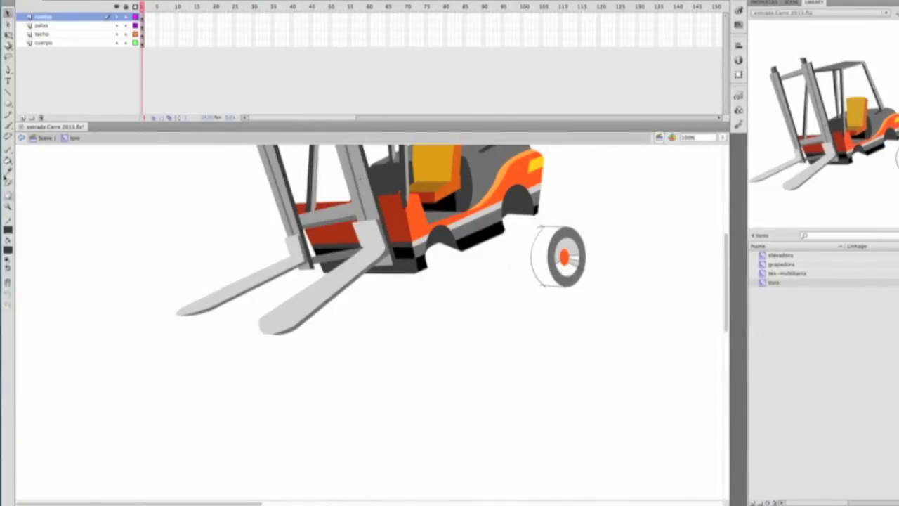
left_click(538, 243)
Step: Set up the hub colours: orange fill, a new outline colour, then a white fill
key("v")
key("r")
left_click(8, 249)
left_click(141, 311)
left_click(8, 228)
left_click(140, 235)
left_click(8, 249)
left_click(18, 302)
key("v")
Step: Set both the outline and fill colours to black for the wheel details
key("n")
left_click(8, 228)
left_click(19, 242)
left_click(18, 265)
left_click(7, 249)
left_click(18, 266)
key("v")
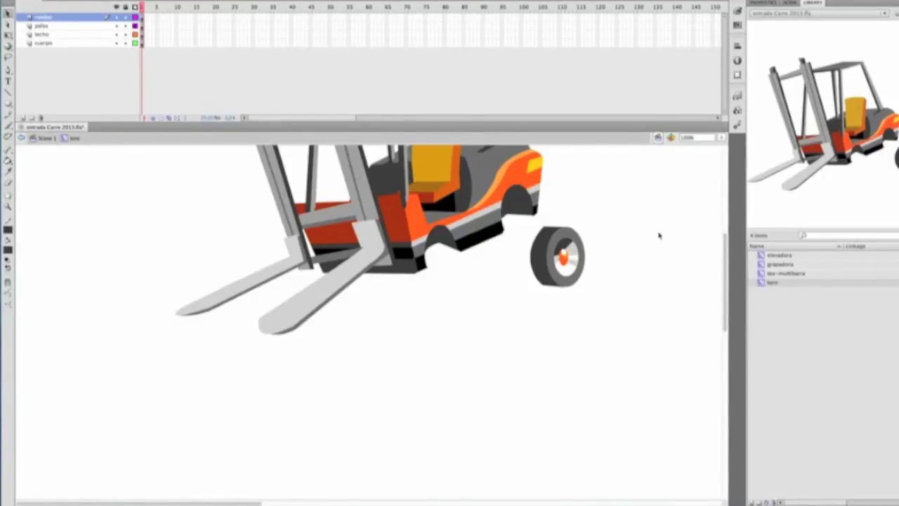
scroll(658, 236, "up", 2)
left_click(8, 161)
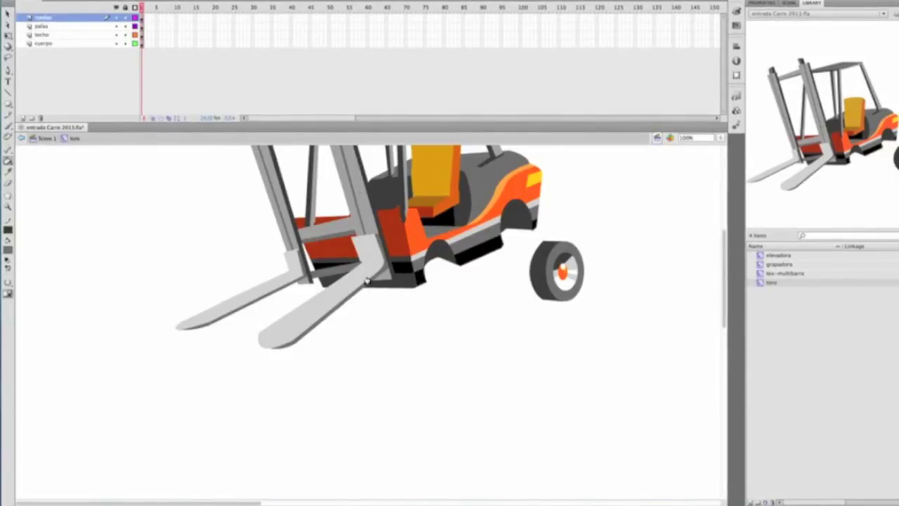
Step: Move the wheel onto the axle under the cab, keeping it upright
key("v")
left_click_drag(517, 325, 597, 232)
mouse_move(563, 256)
left_mouse_down()
mouse_move(450, 262)
mouse_move(468, 257)
left_mouse_up()
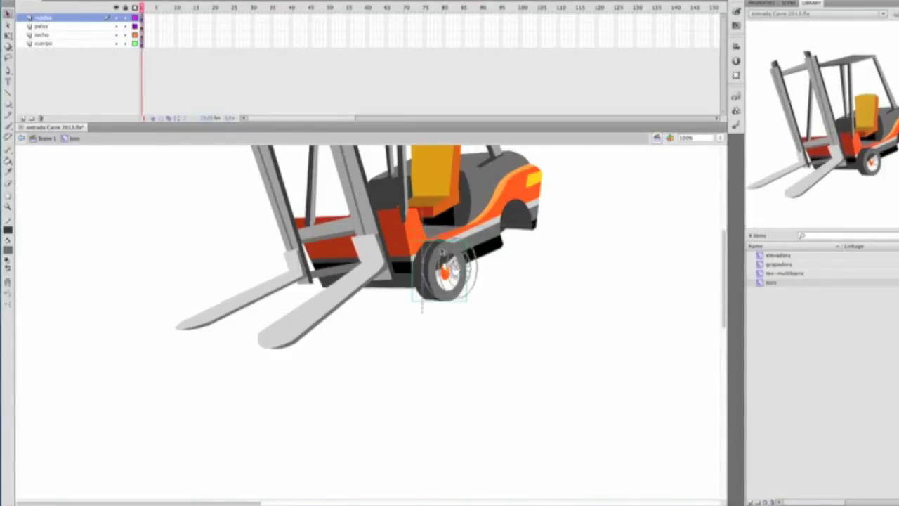
left_click_drag(450, 263, 440, 251)
key("ctrl+z")
left_click(441, 251)
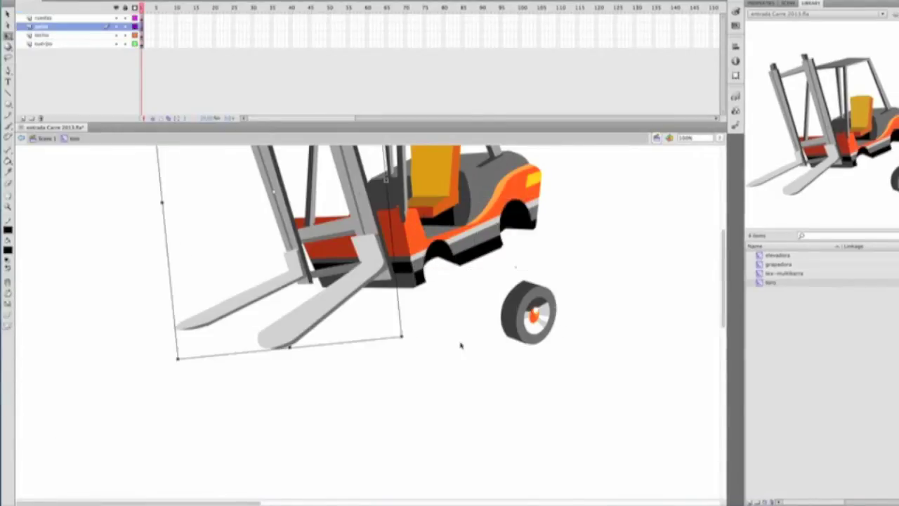
key("ctrl+y")
left_click_drag(468, 304, 477, 304)
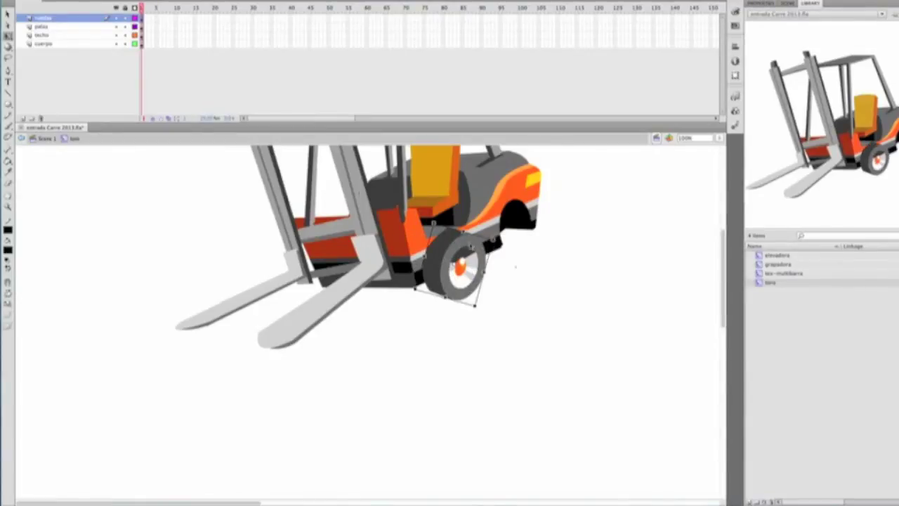
left_click_drag(490, 245, 482, 302)
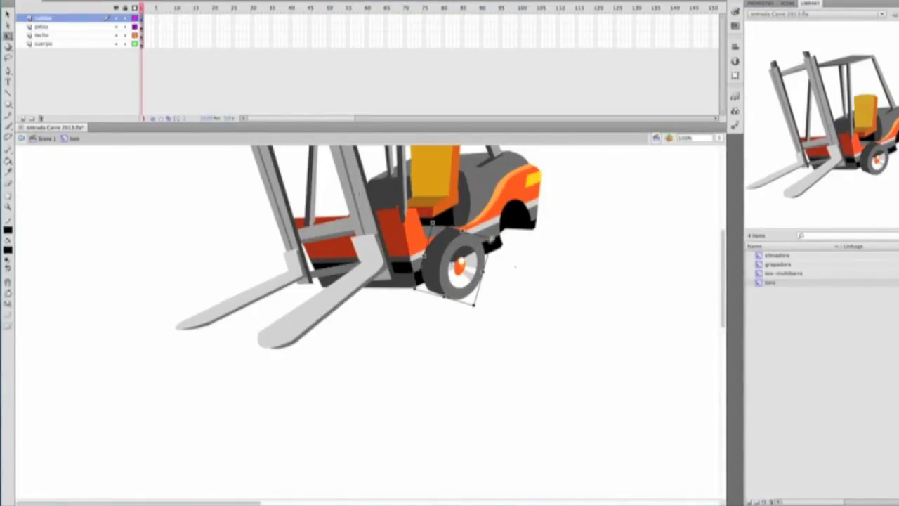
Step: Paste a wheel copy into the far wheel arch and shrink it to fit
key("ctrl+v")
left_click_drag(366, 322, 533, 230)
mouse_move(568, 194)
left_mouse_down()
mouse_move(541, 210)
mouse_move(548, 241)
mouse_move(590, 237)
left_mouse_up()
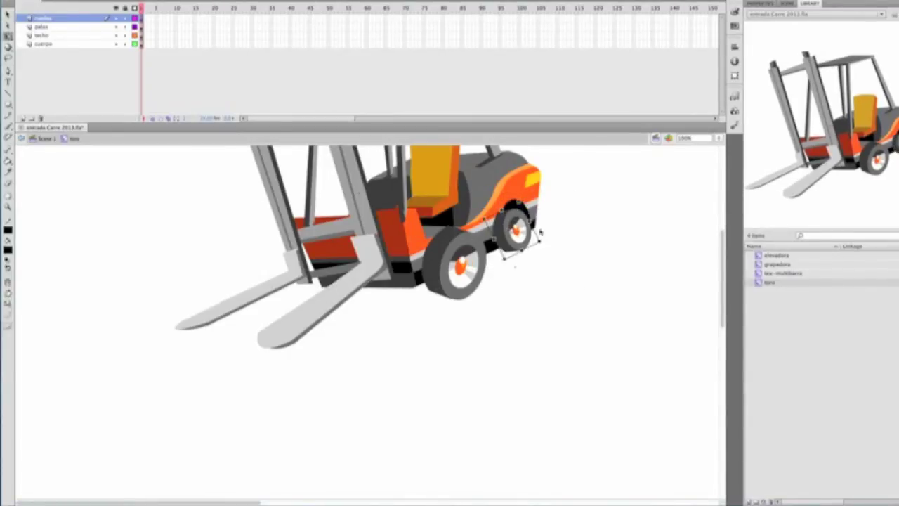
left_click(609, 231)
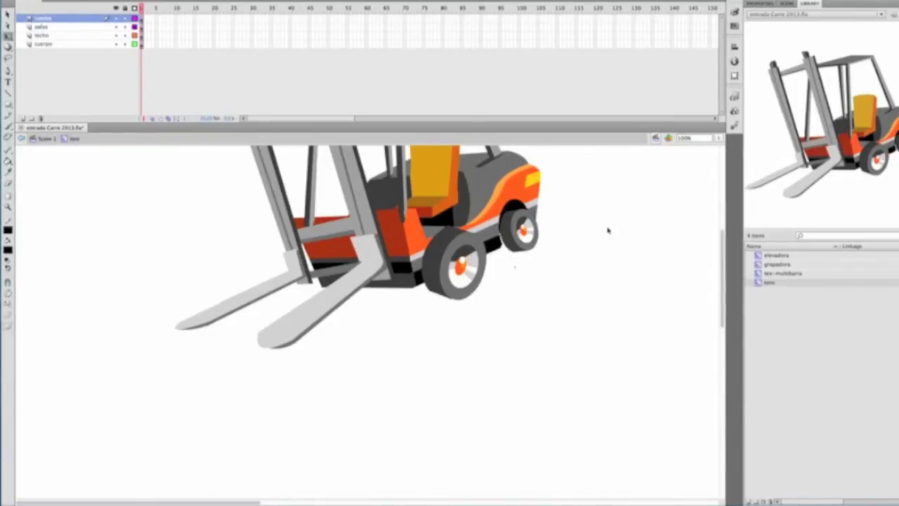
Step: On the cuerpo layer, bend the seat's diagonal line into a curve
scroll(614, 227, "up", 5)
left_click(482, 316)
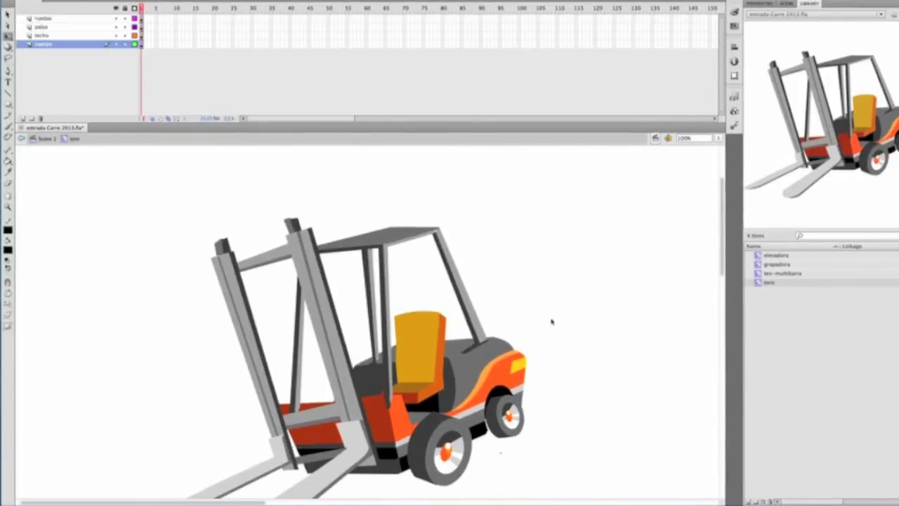
key("n")
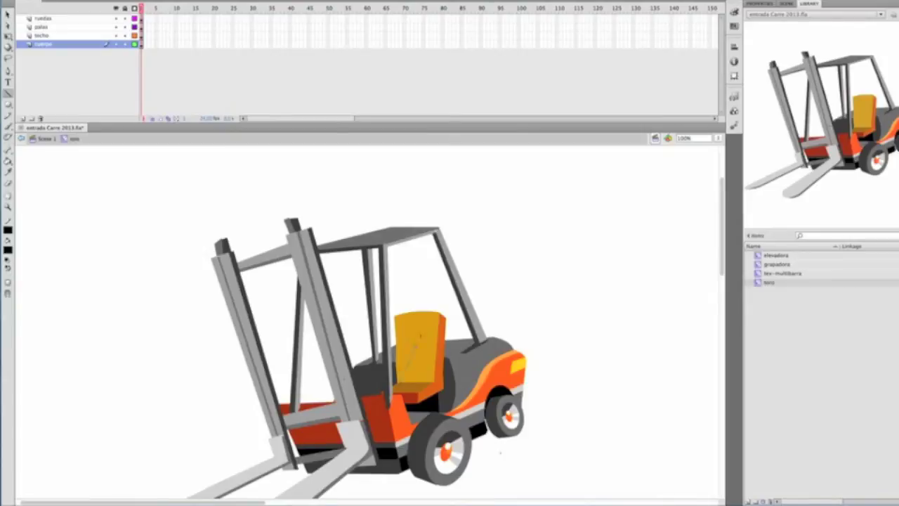
key("v")
left_click_drag(432, 335, 424, 328)
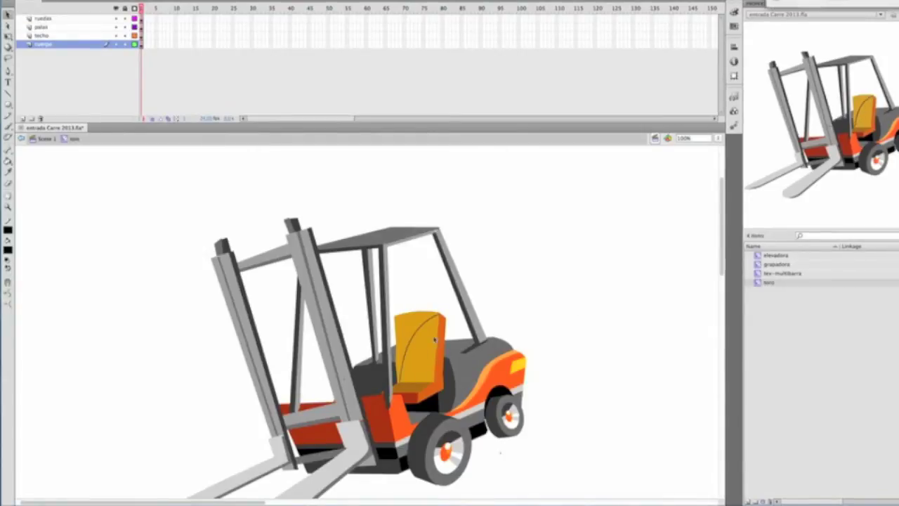
key("ctrl+z")
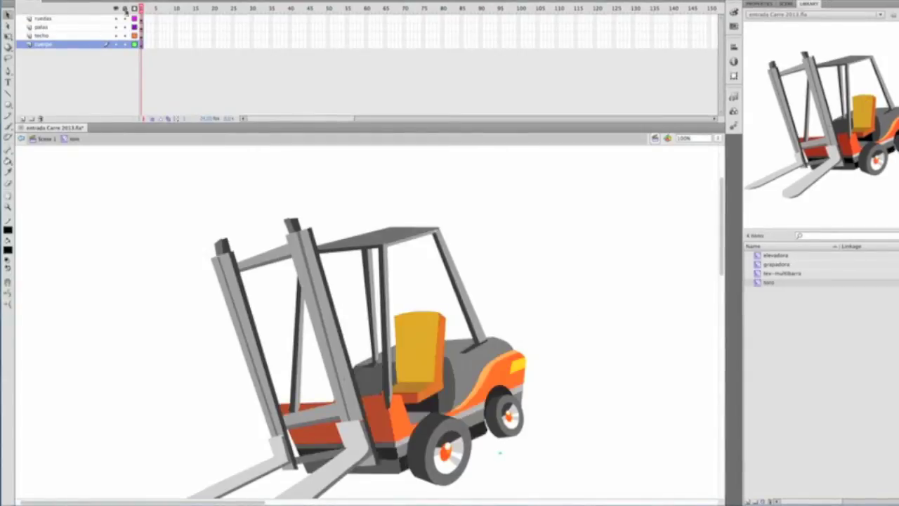
right_click(545, 240)
left_click(583, 272)
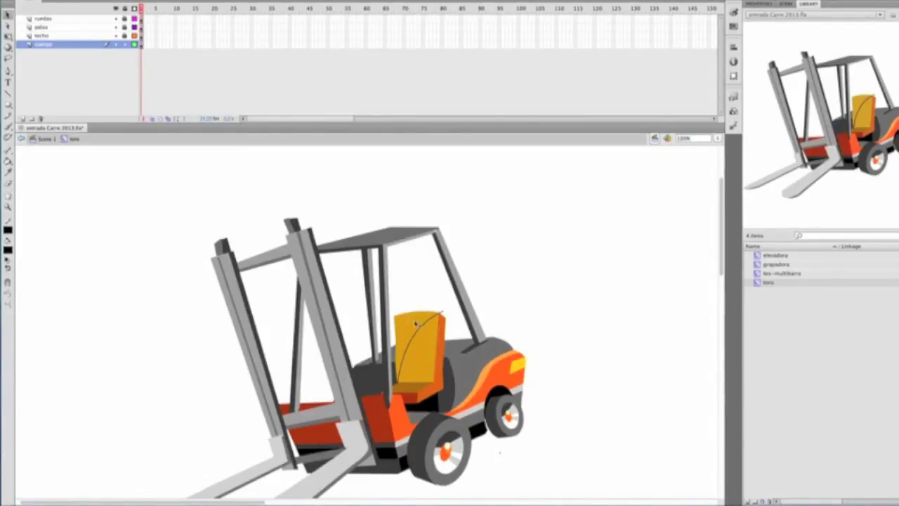
Step: Fill the seat backrest area on one side of the curve with a new orange
left_click(8, 161)
left_click(7, 250)
left_click(149, 264)
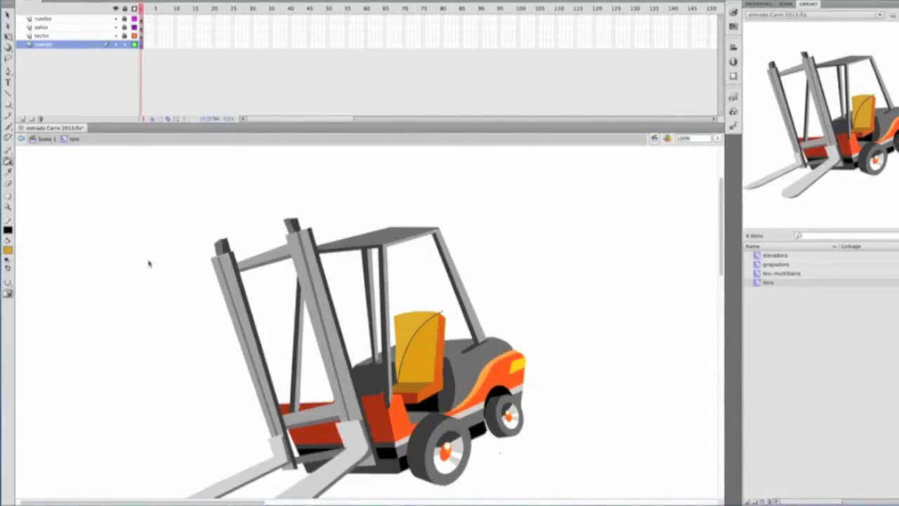
left_click(482, 239)
left_click(416, 330)
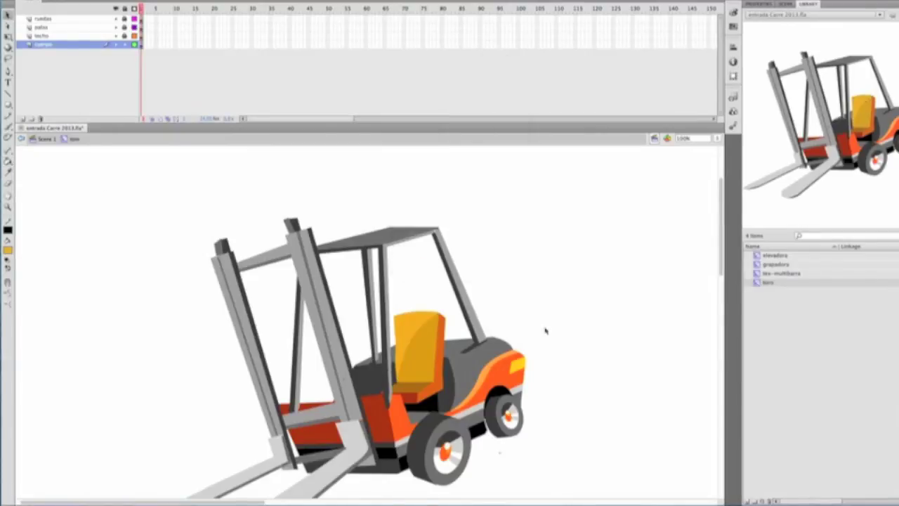
scroll(564, 320, "down", 4)
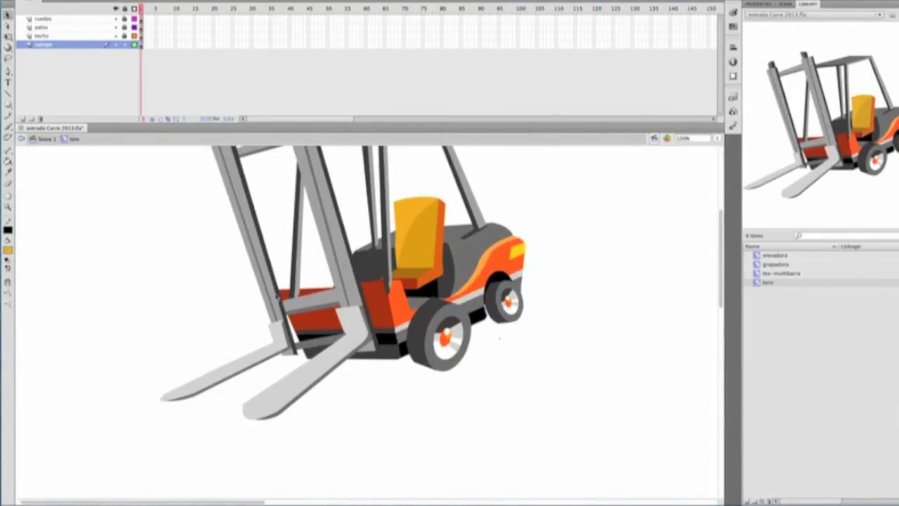
left_click(105, 27)
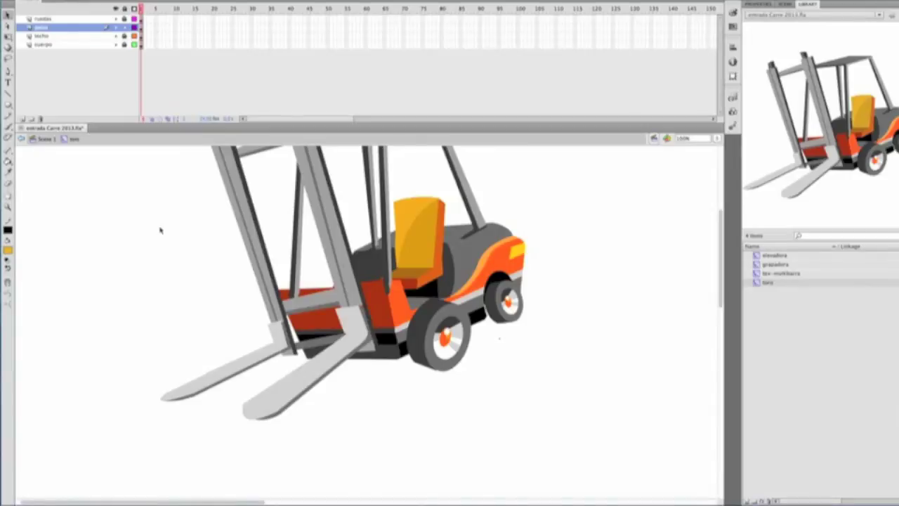
Step: Rotate the mast and forks counter-clockwise so they stand more upright
left_click(34, 281, "alt")
key("q")
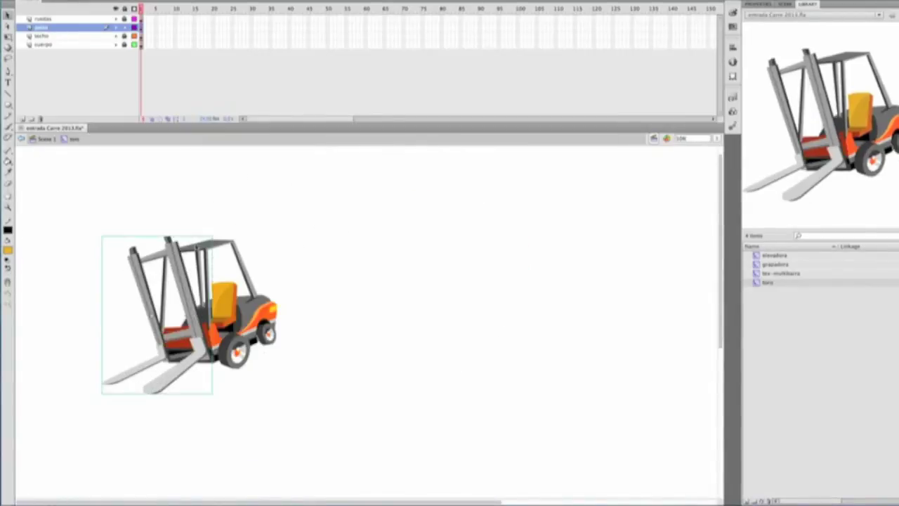
mouse_move(184, 219)
left_mouse_down()
mouse_move(201, 248)
mouse_move(222, 258)
left_mouse_up()
left_click(306, 235)
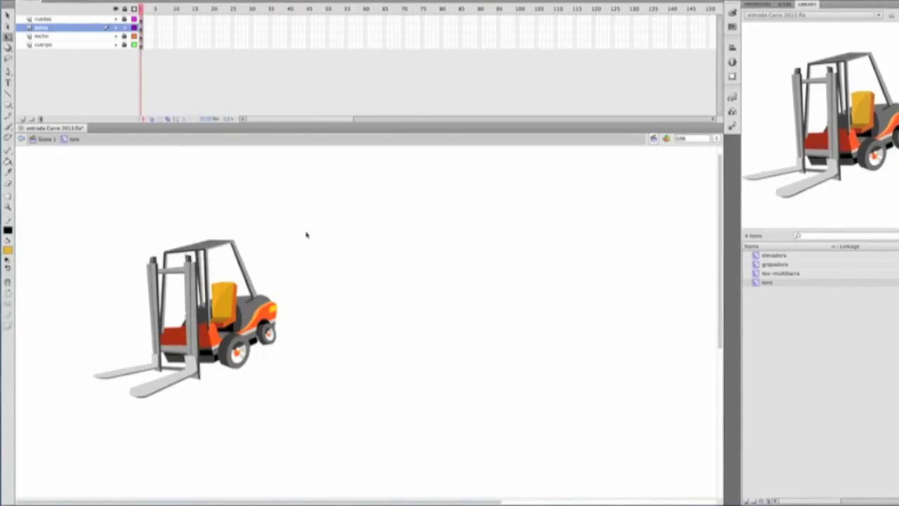
Step: On the techo layer, resize the roof, nudge it right and skew it to tilt
left_click(68, 36)
key("ctrl+t")
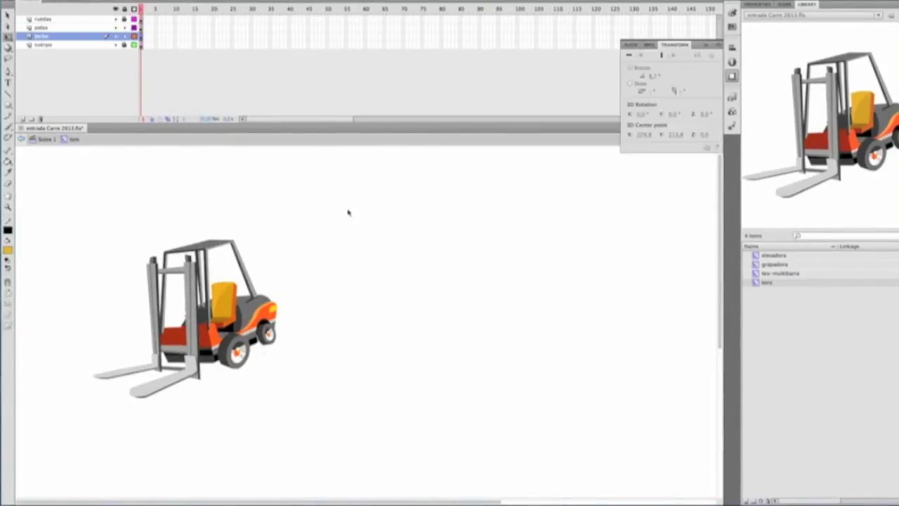
left_click(7, 35)
left_click_drag(277, 245, 260, 243)
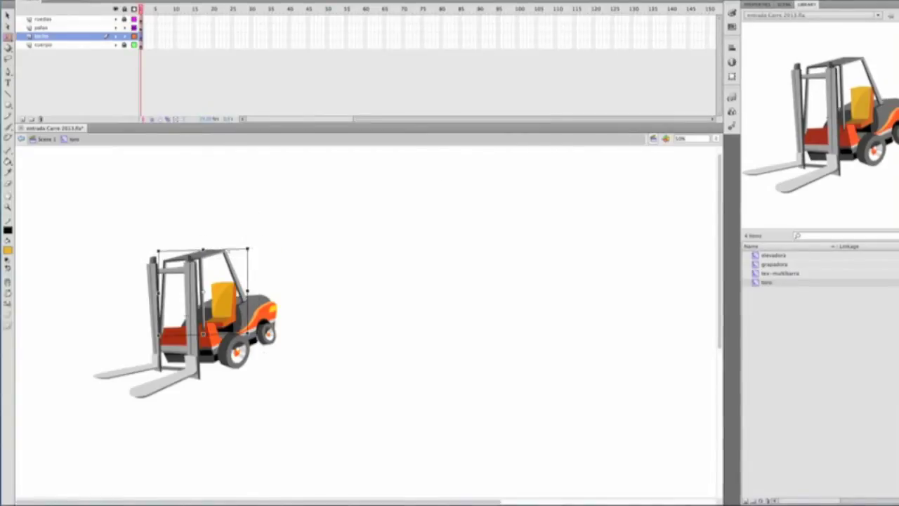
key("Right")
key("Right")
key("Right")
key("Right")
left_click_drag(257, 244, 273, 245)
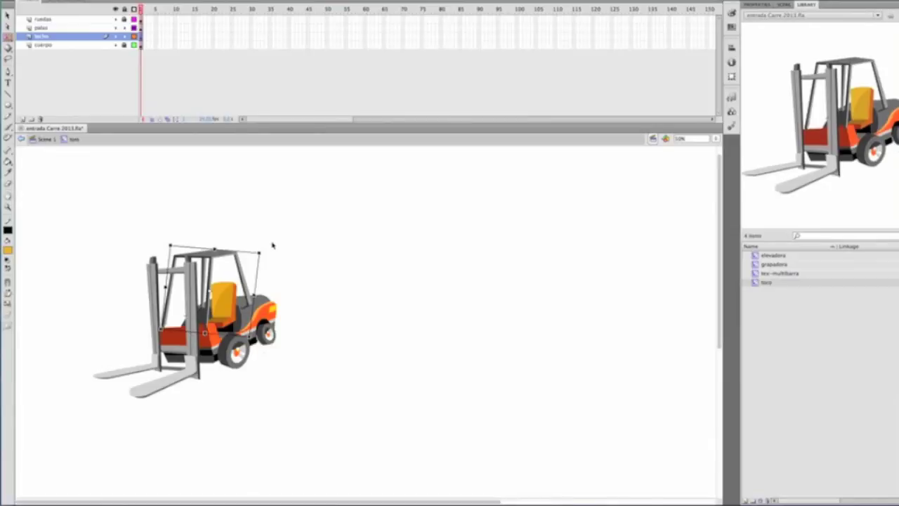
left_click(301, 237)
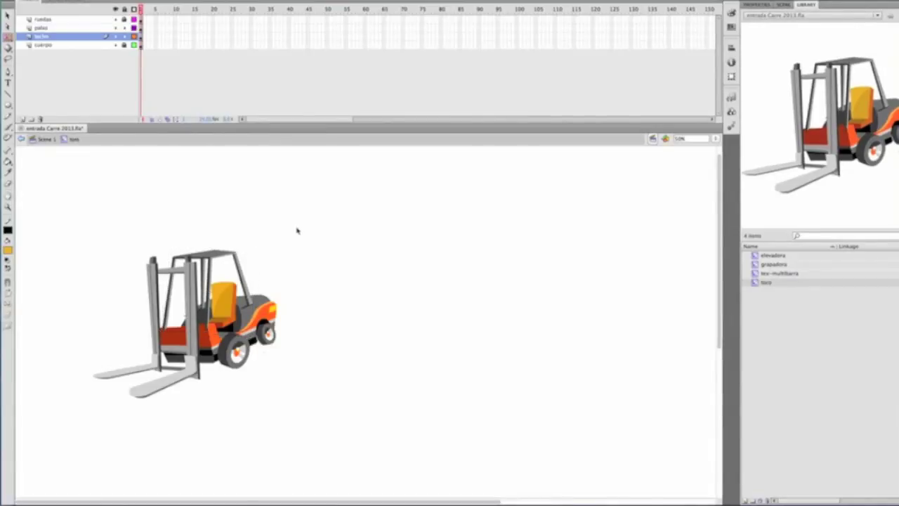
Step: Add a new layer and begin renaming it
left_click(41, 27)
left_click(23, 119)
double_click(40, 27)
Step: Name the layer 'toro' and draw an orange circle with a line across it beside the forklift
type("toro")
key("Return")
double_click(8, 206)
left_click(9, 102)
left_click_drag(504, 370, 584, 289)
left_click(12, 15)
key("n")
left_click_drag(495, 317, 583, 344)
key("v")
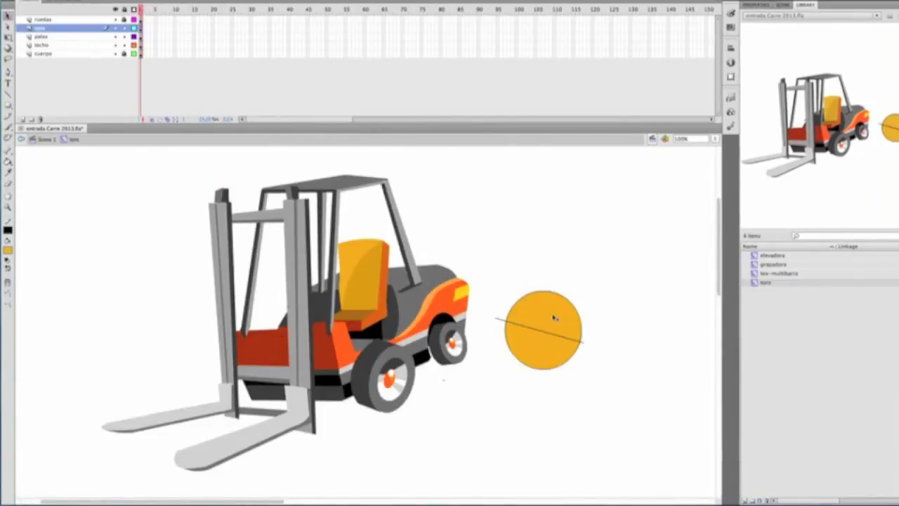
Step: Float the colour swatches beside the stage and fill the circle's upper half dark grey
left_click(7, 249)
left_click(560, 307)
left_click(8, 249)
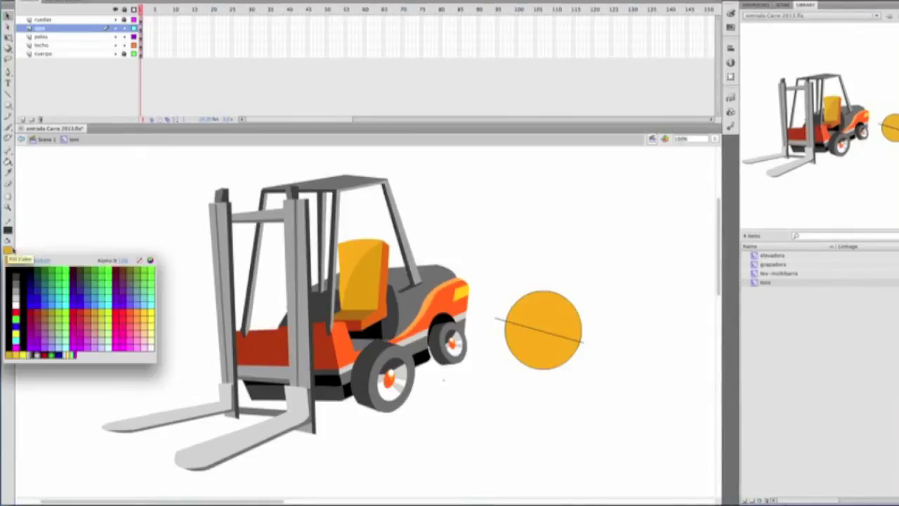
left_click(42, 295)
left_click(658, 10)
left_click(730, 27)
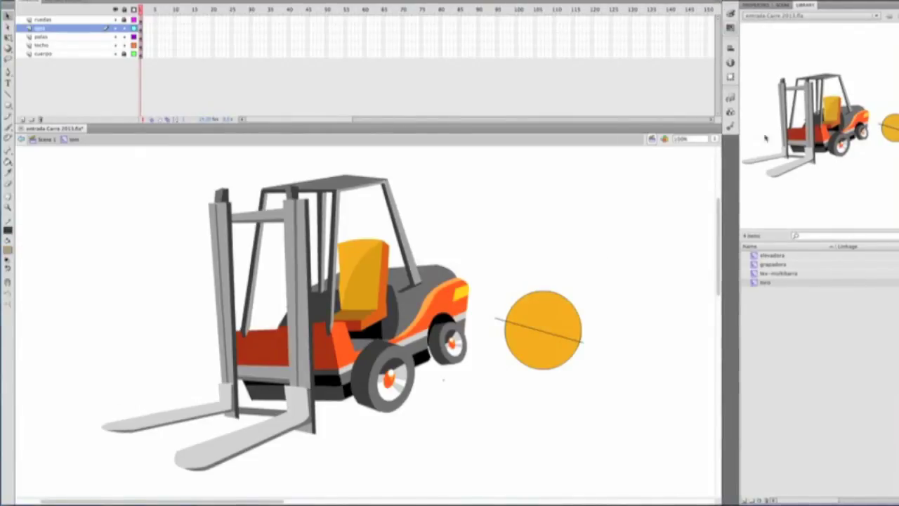
mouse_move(730, 26)
left_mouse_down()
mouse_move(785, 306)
mouse_move(645, 53)
mouse_move(808, 6)
left_mouse_up()
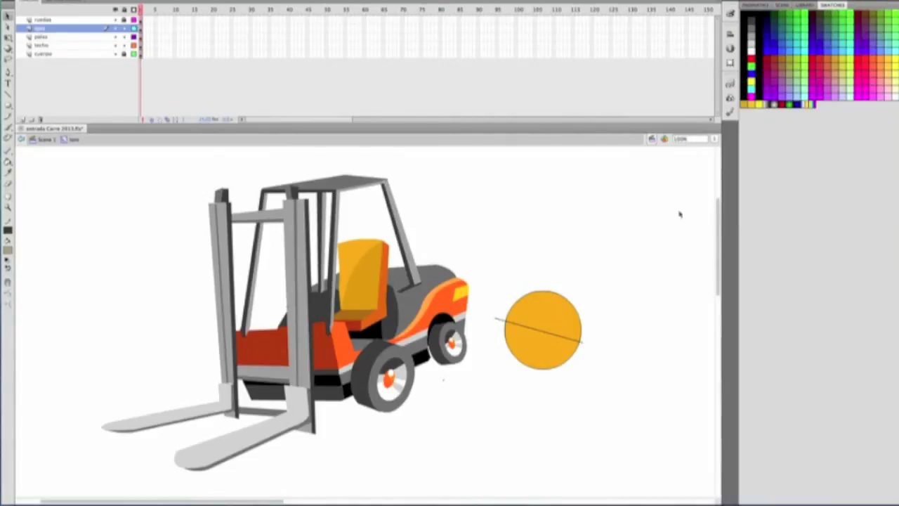
key("k")
left_click(541, 303)
key("v")
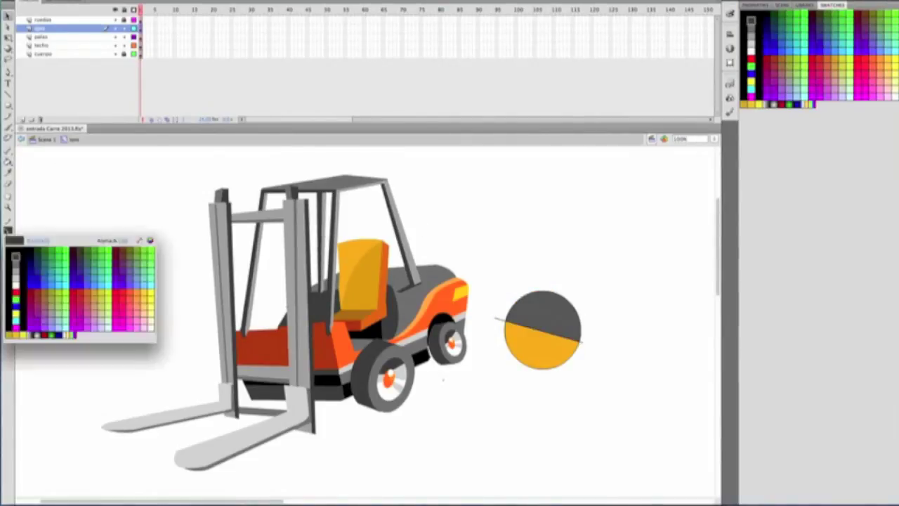
Step: Draw a red-outlined, unfilled inner circle and fill its lower part black
left_click(7, 250)
key("o")
left_click_drag(513, 292, 570, 352)
left_click(7, 250)
left_click(150, 254)
left_click(7, 229)
left_click(7, 291)
left_click(7, 250)
left_click(541, 335)
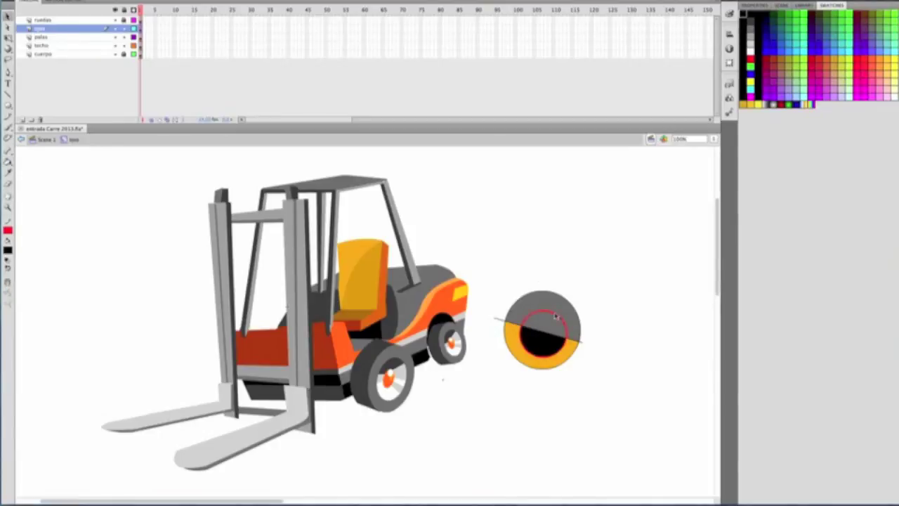
Step: Remove the stray line, add a red guide line on the pupil, then clear the guide strokes
key("ctrl+z")
key("n")
left_click_drag(562, 355, 562, 347)
left_click(8, 161)
left_click(8, 249)
left_click(19, 303)
left_click(555, 340)
left_click(8, 16)
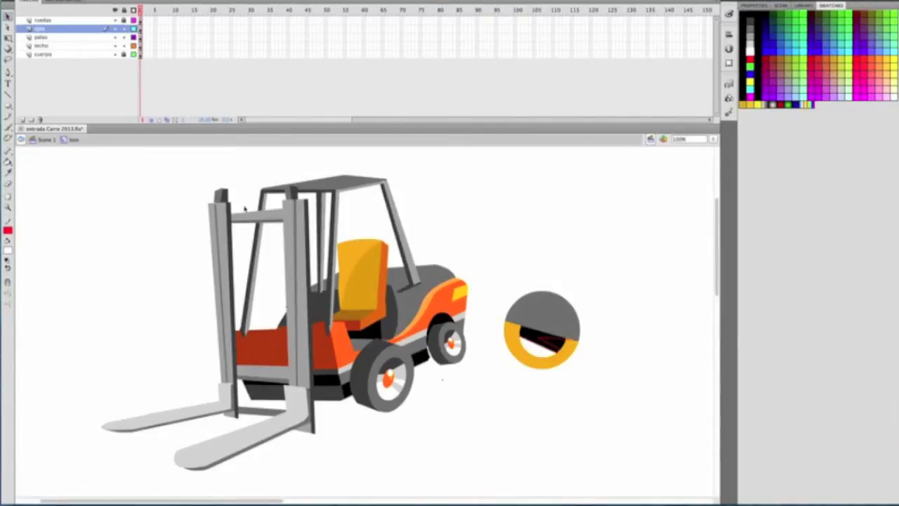
Step: Set a white fill and try a highlight oval on the pupil, undoing the oversized one
left_click(7, 106)
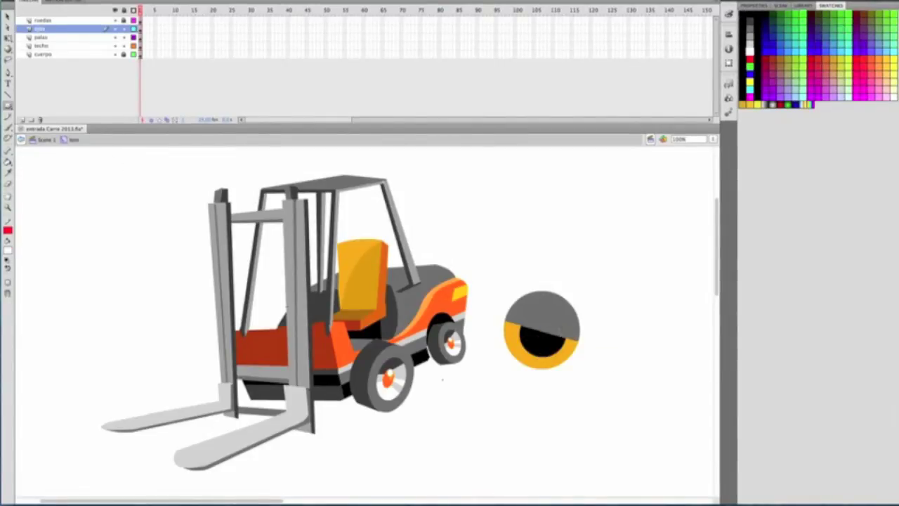
left_click(8, 250)
left_click(19, 304)
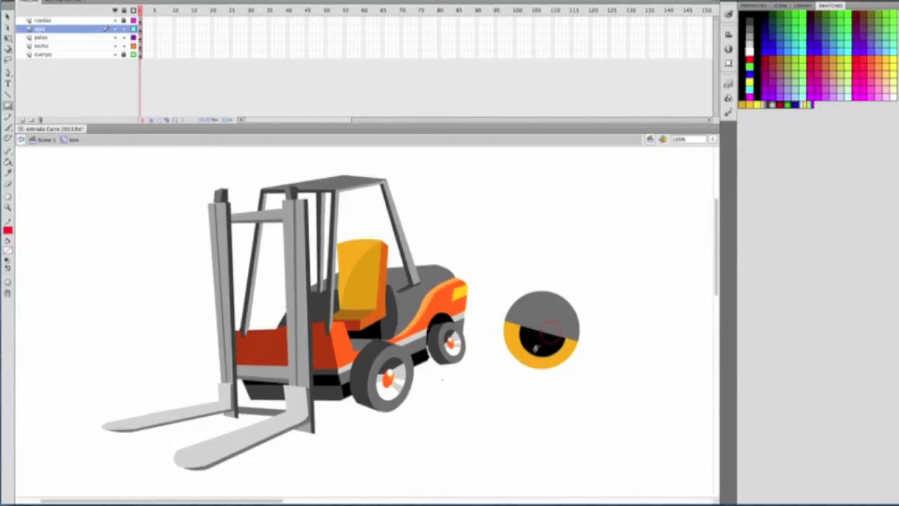
left_click(9, 247)
left_click(21, 303)
key("o")
left_click_drag(497, 371, 581, 286)
key("ctrl+z")
Step: Draw an unfilled outline circle around the whole eye and select it
left_click(8, 248)
left_click(21, 304)
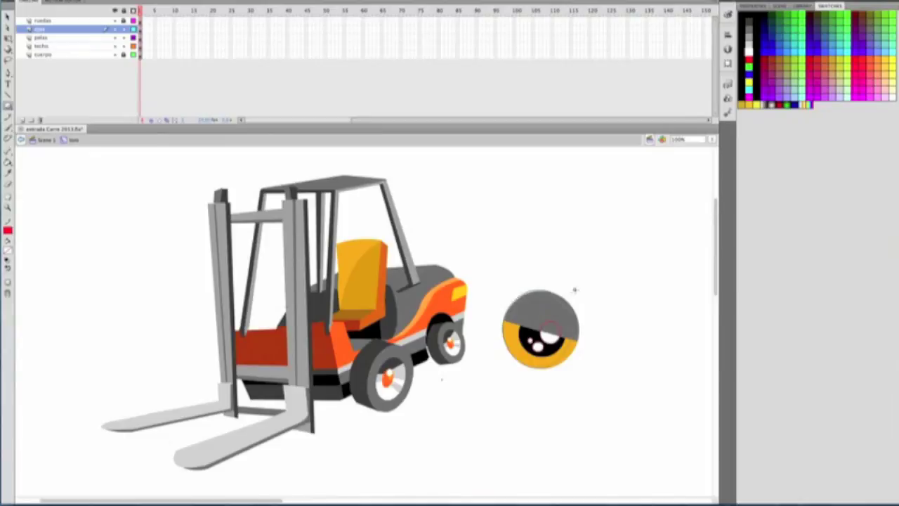
left_click_drag(500, 285, 582, 370)
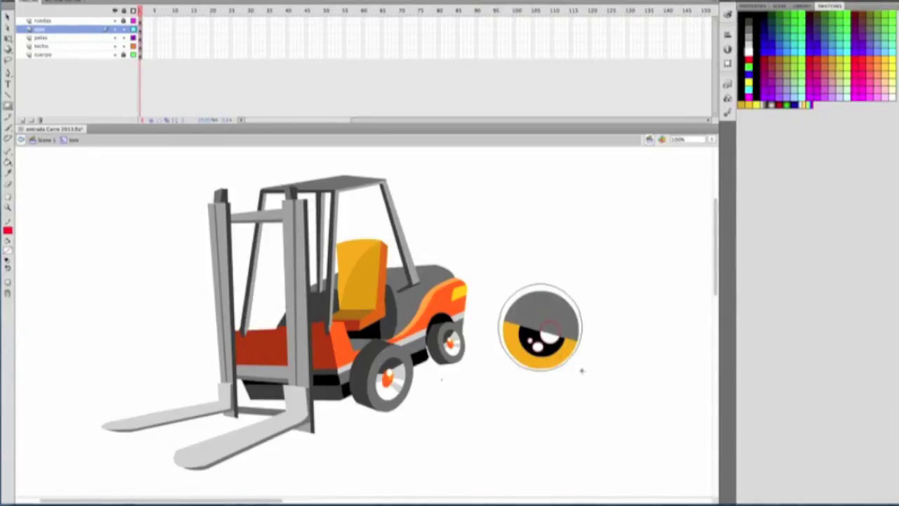
key("v")
double_click(532, 285)
Step: Recolour the eye's outline dark grey
key("q")
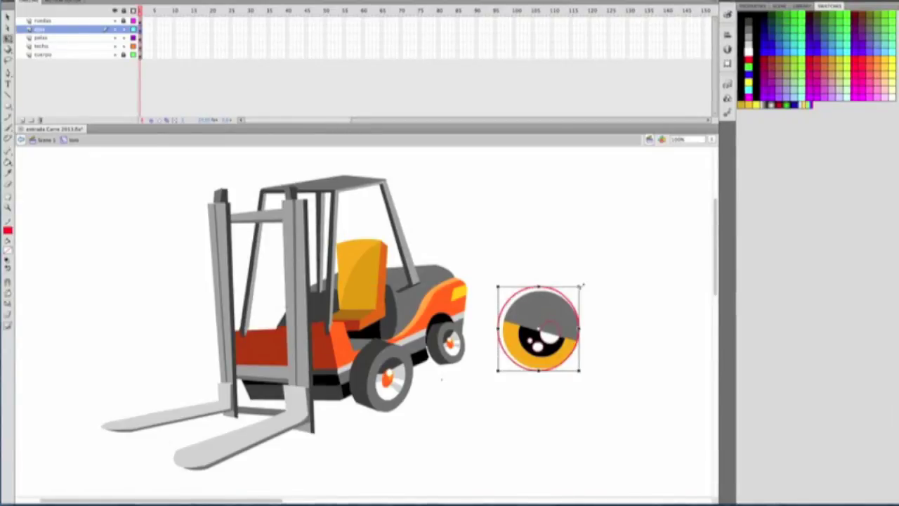
left_click(554, 325)
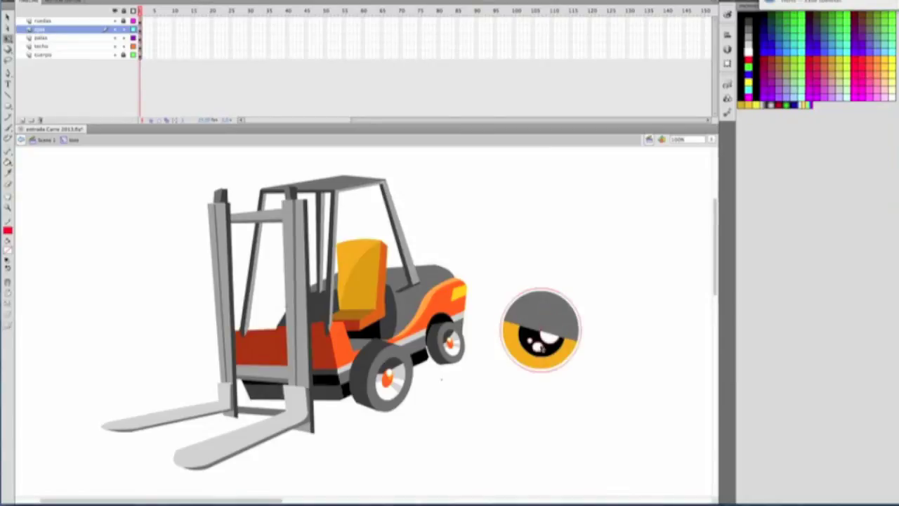
left_click(10, 249)
left_click(19, 278)
left_click(8, 249)
left_click(42, 295)
left_click(571, 344)
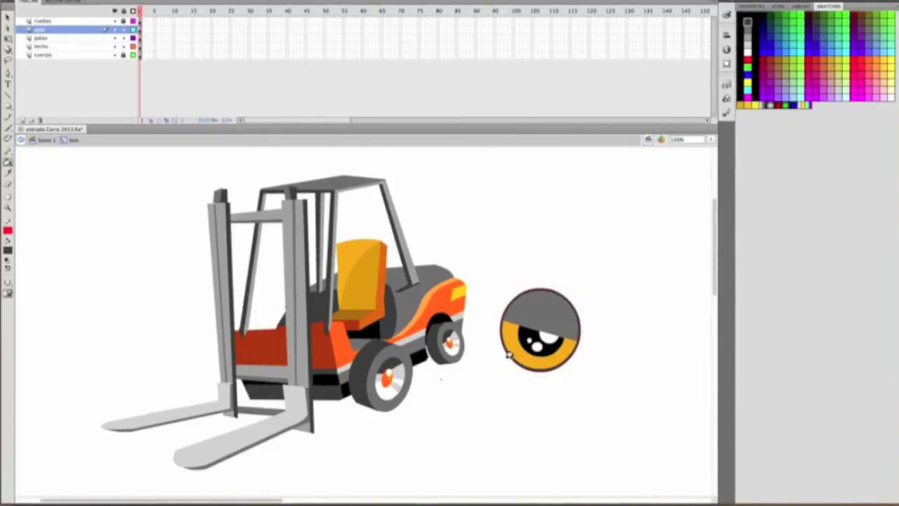
Step: Fill the iris bright yellow and select all parts of the eye
key("ctrl+4")
scroll(184, 206, "up", 2)
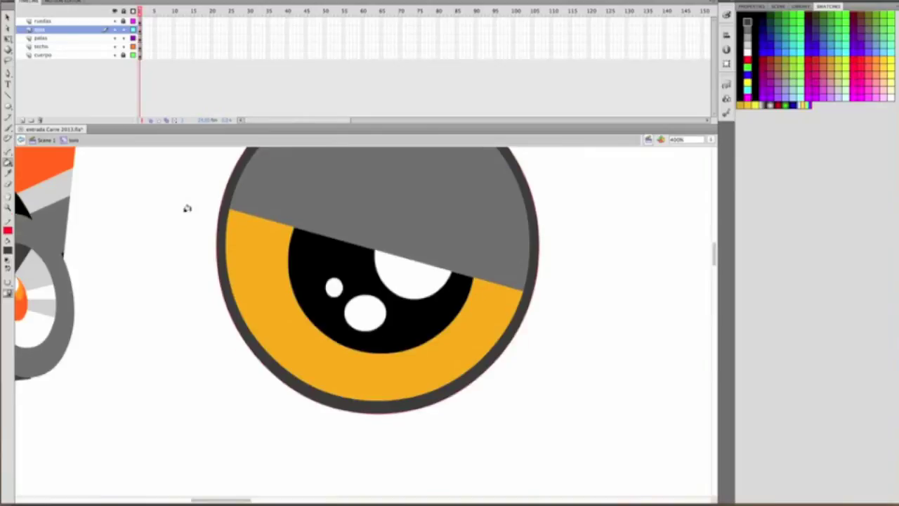
key("ctrl+1")
left_click_drag(465, 408, 604, 276)
left_click(886, 56)
mouse_move(480, 393)
left_mouse_down()
mouse_move(582, 274)
mouse_move(541, 330)
left_mouse_up()
Step: Shrink the eye to about 75 px wide, place it on the forklift front, and duplicate it
key("q")
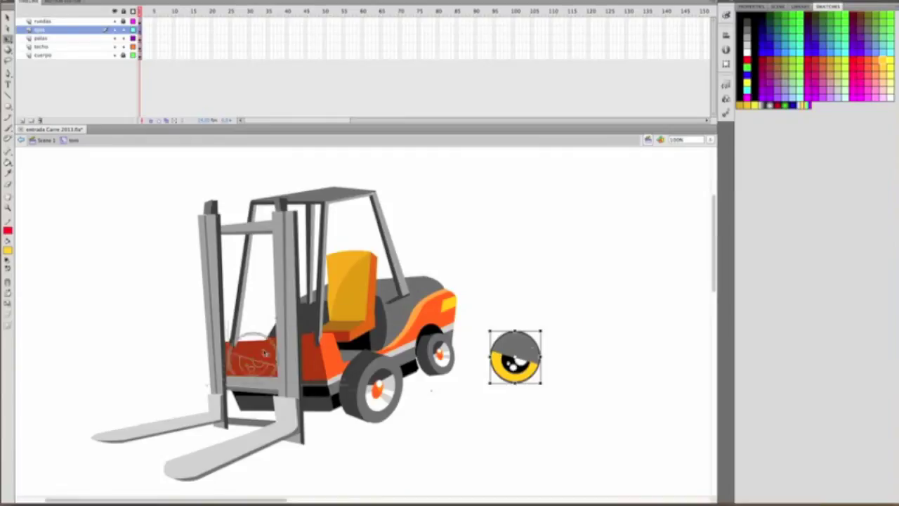
left_click_drag(515, 357, 211, 372)
key("ctrl+c")
key("ctrl+v")
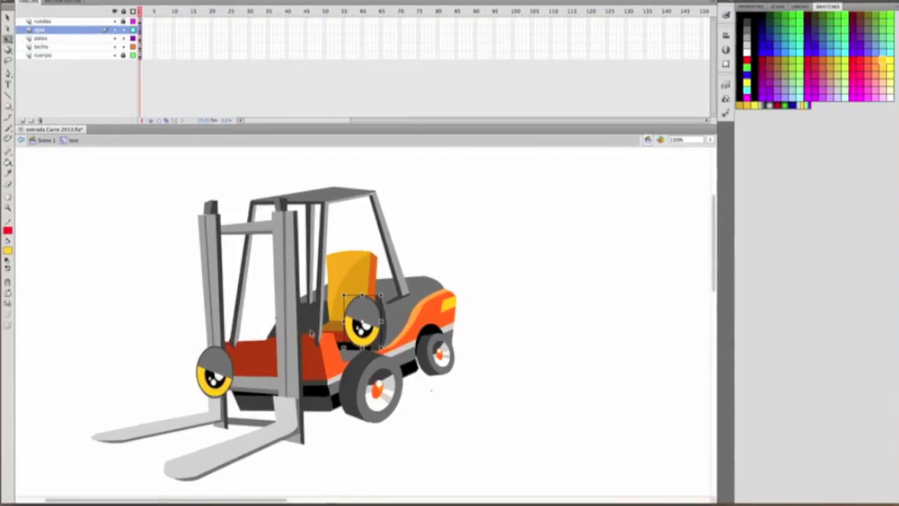
Step: Flip the copy horizontally and arrange both eyes side by side on the forklift front
left_click(151, 0)
left_click(284, 175)
mouse_move(361, 327)
left_mouse_down()
mouse_move(274, 383)
mouse_move(290, 364)
mouse_move(287, 387)
mouse_move(287, 360)
left_mouse_up()
left_click_drag(214, 373, 225, 372)
mouse_move(288, 371)
left_mouse_down()
mouse_move(276, 368)
mouse_move(292, 371)
left_mouse_up()
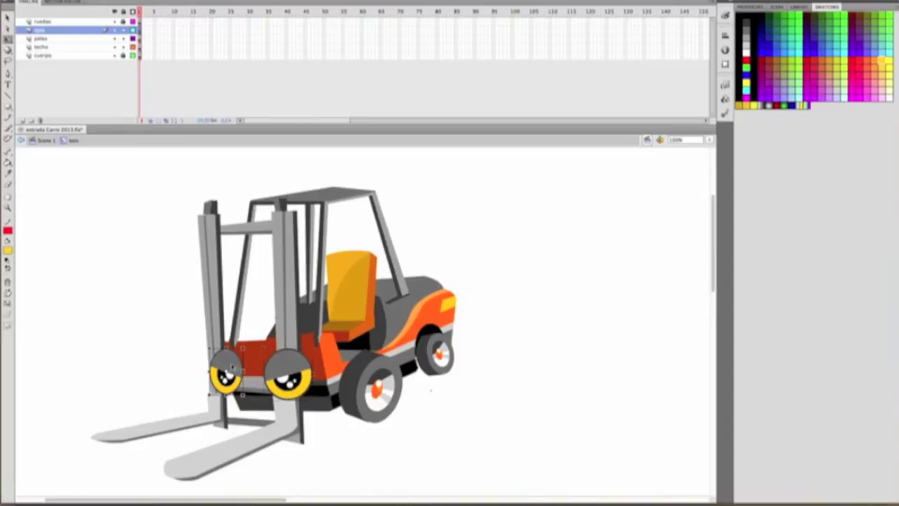
left_click_drag(227, 372, 219, 374)
Step: Enter the right eye's group, zoom to 200%, and select a part inside it
scroll(505, 302, "down", 3)
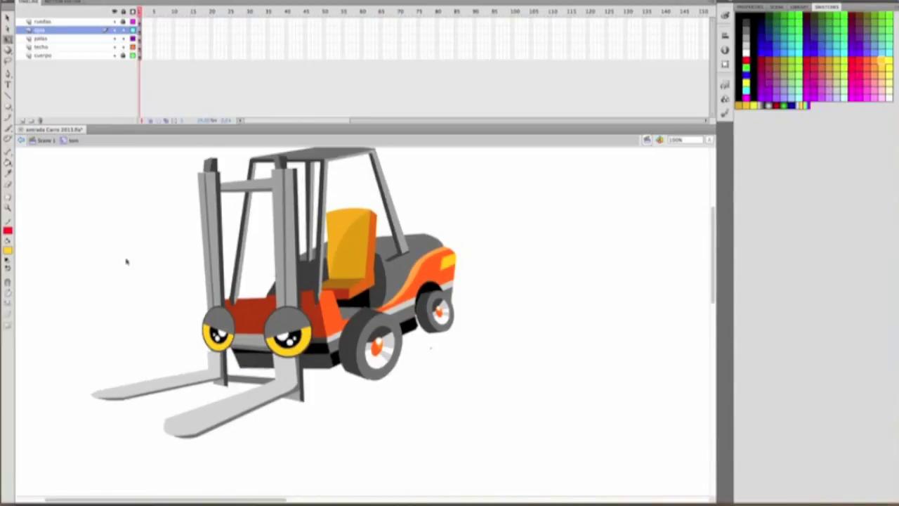
scroll(196, 264, "down", 2)
double_click(289, 309)
key("z")
left_click(286, 293)
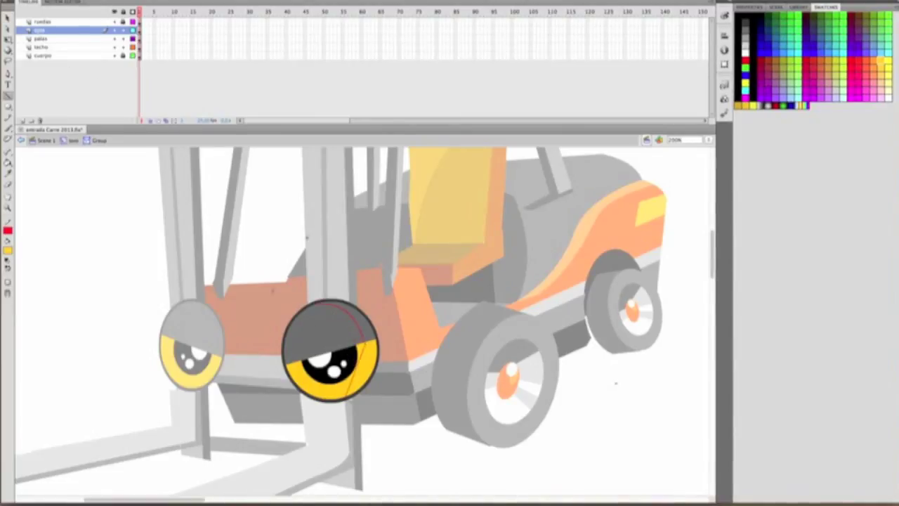
Step: Recolour the eye parts with a grey fill and a lighter yellow fill
left_click(7, 249)
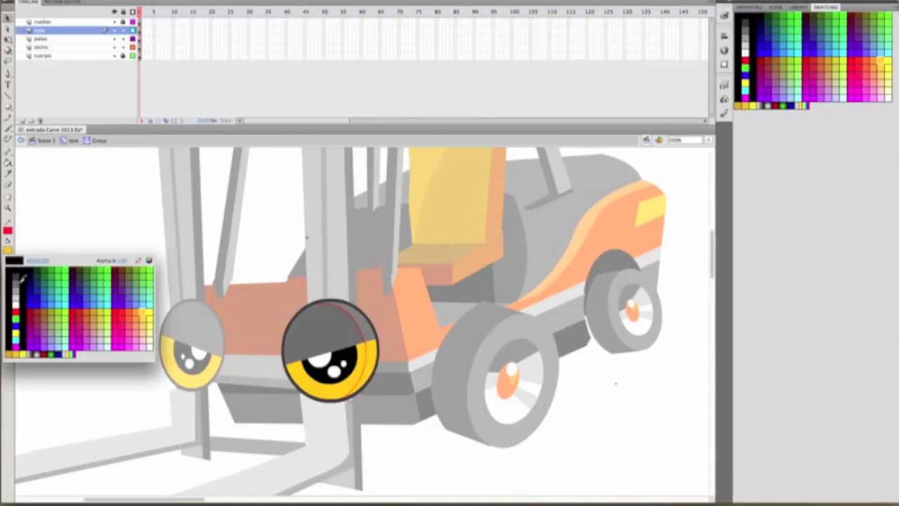
left_click(12, 285)
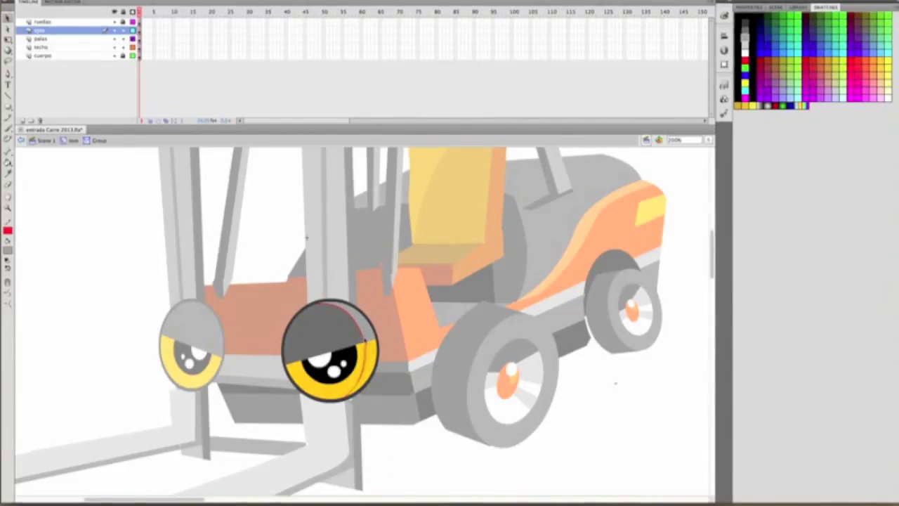
left_click(7, 249)
left_click(119, 277)
left_click(7, 249)
left_click(8, 334)
scroll(370, 339, "down", 1)
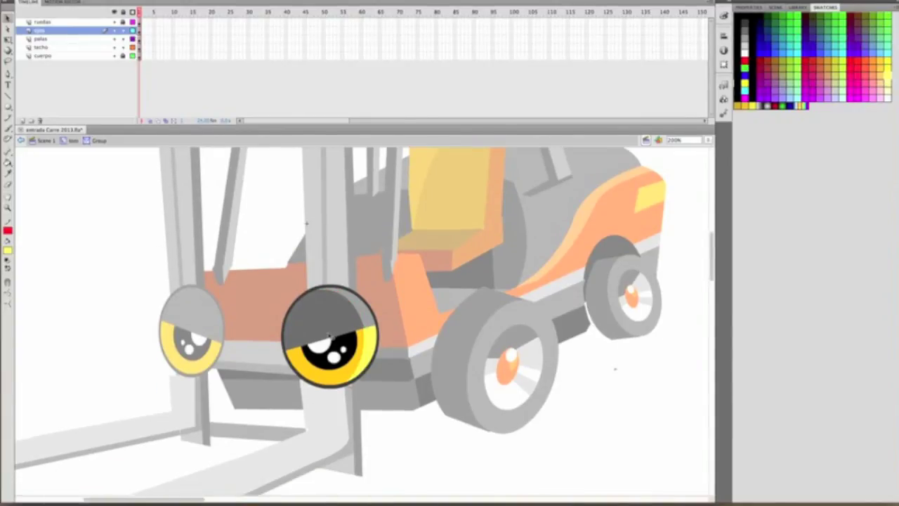
Step: Replace the old left eye with a horizontally flipped copy of the right eye
double_click(482, 496)
left_click(189, 331)
key("Delete")
left_click_drag(339, 329, 206, 327)
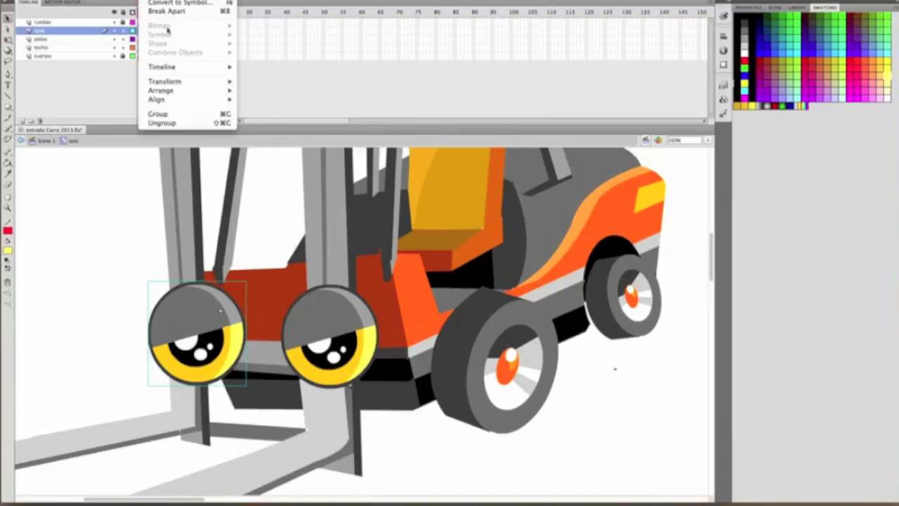
left_click(281, 165)
Step: Move the new left eye further left, scale it to match, and zoom out
left_click_drag(272, 309, 165, 310)
key("q")
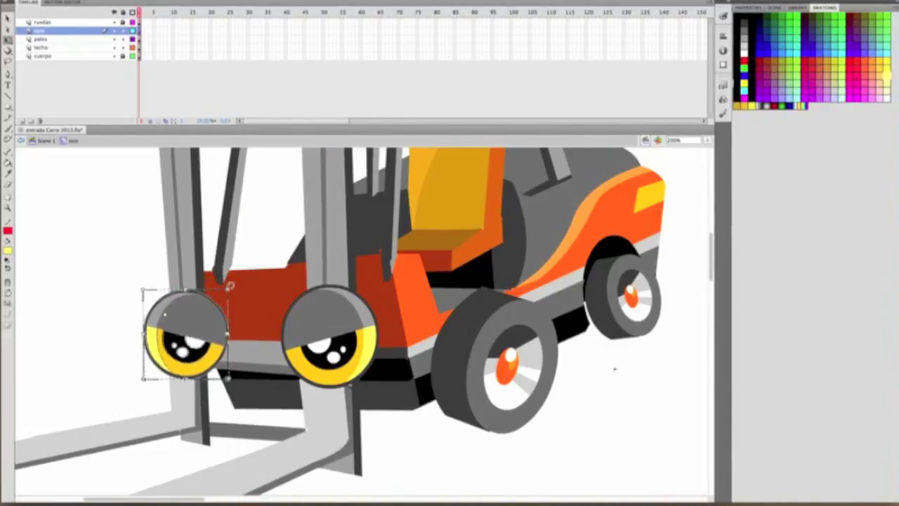
left_click_drag(143, 276, 151, 290)
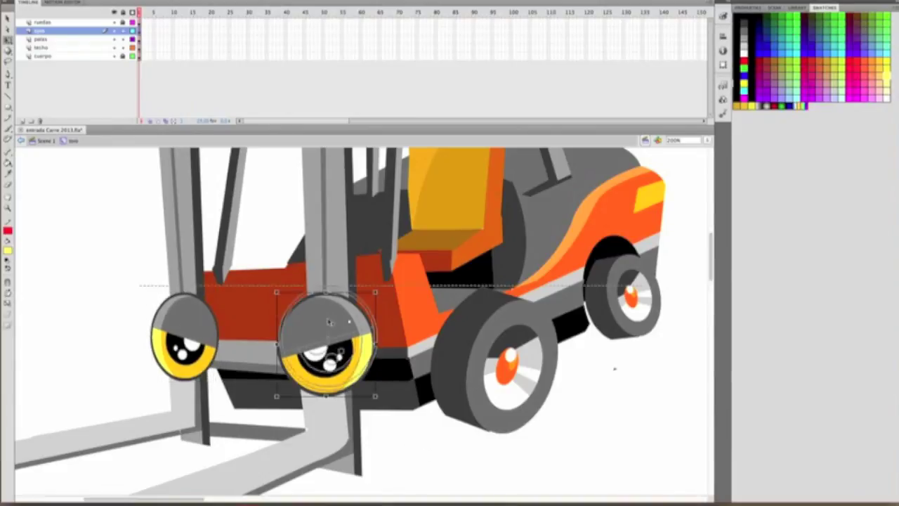
key("z")
left_click(138, 308, "alt")
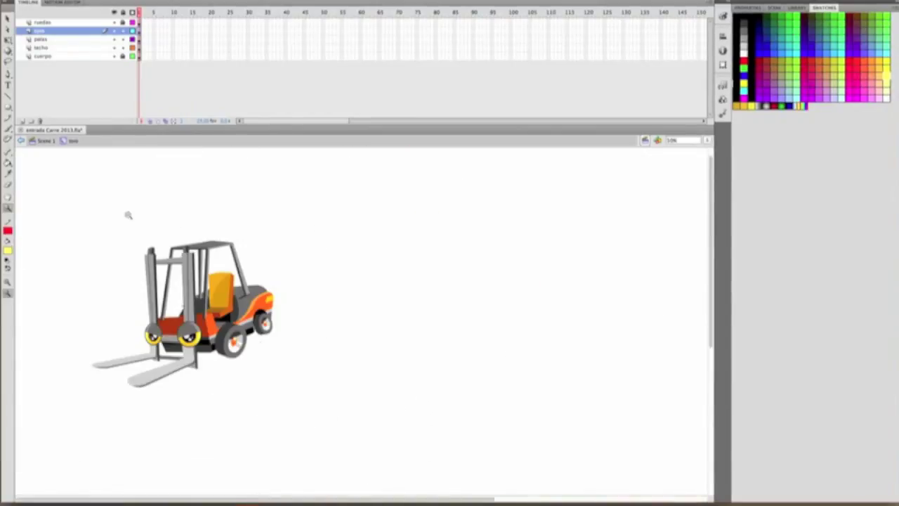
Step: Drag the forklift symbol from the Library onto the Scene 1 stage
left_click(43, 141)
left_click(796, 7)
mouse_move(840, 127)
left_mouse_down()
mouse_move(483, 404)
mouse_move(411, 372)
left_mouse_up()
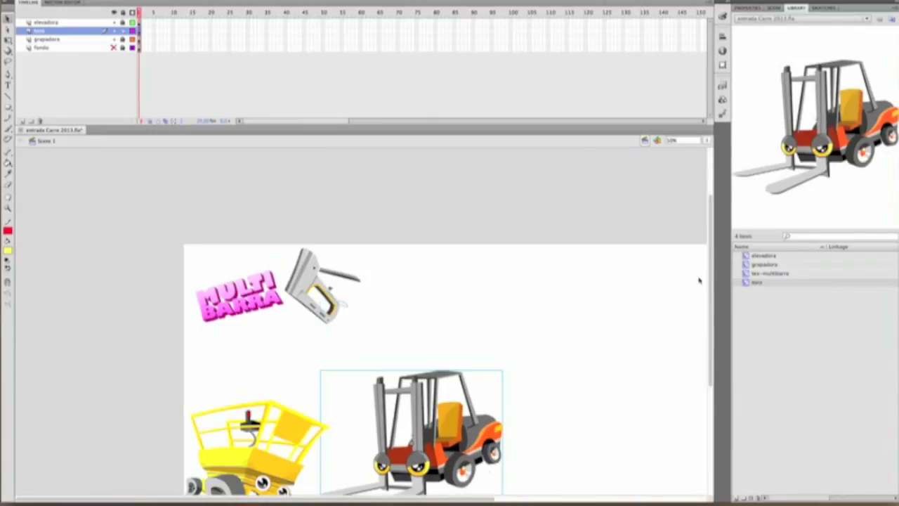
scroll(699, 279, "down", 5)
Step: Rotate the forklift with Free Transform to a slight tilt, then deselect it
key("q")
mouse_move(503, 204)
left_mouse_down()
mouse_move(527, 236)
mouse_move(496, 267)
left_mouse_up()
left_click_drag(422, 288, 401, 197)
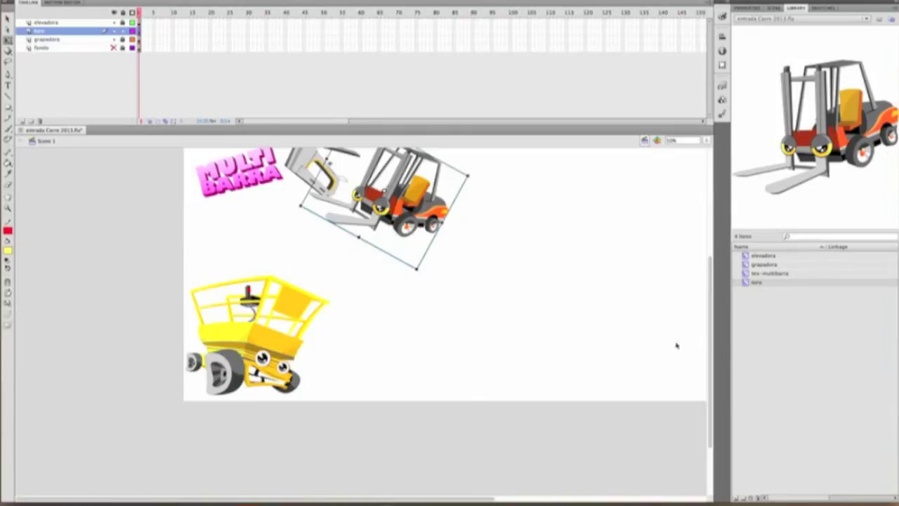
scroll(677, 344, "up", 3)
left_click_drag(459, 246, 463, 213)
key("Escape")
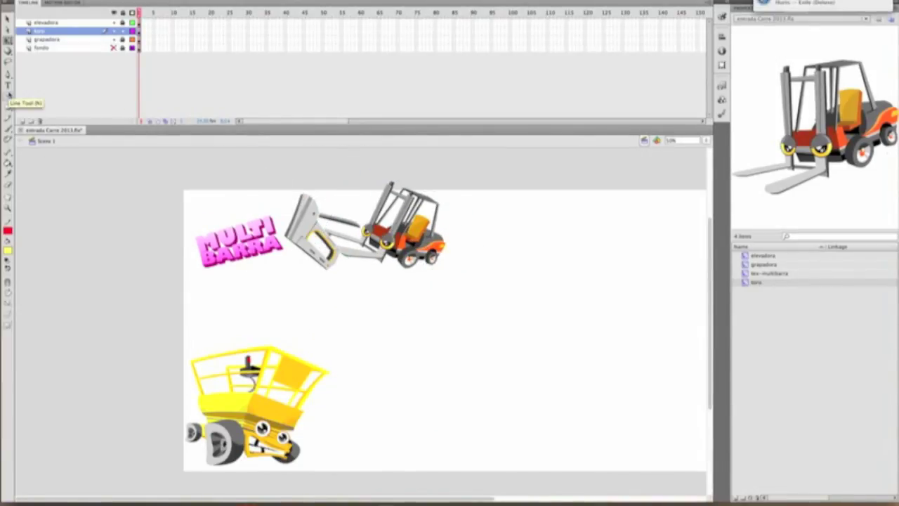